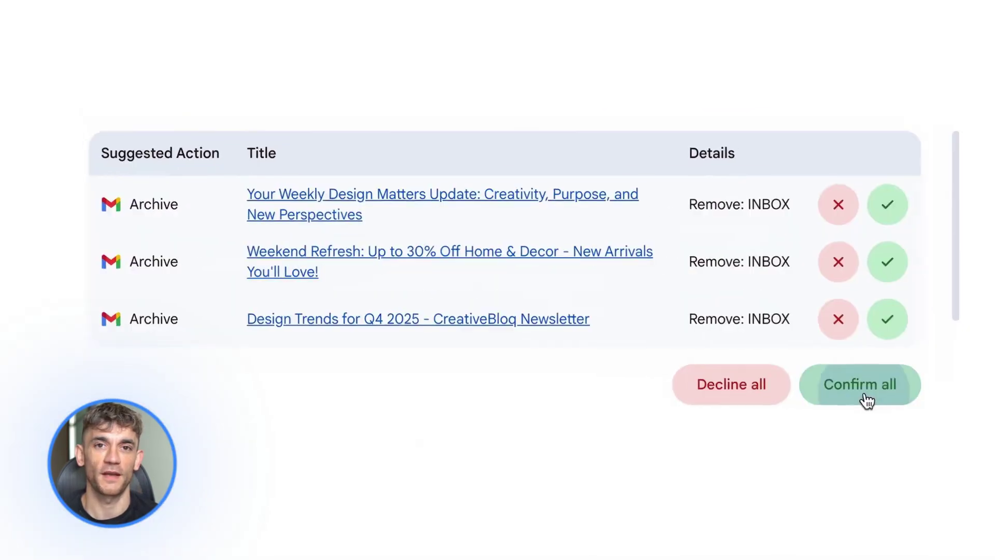
Start a new Gemini chat and open the Fast model menu showing Thinking and Pro
left_click(862, 395)
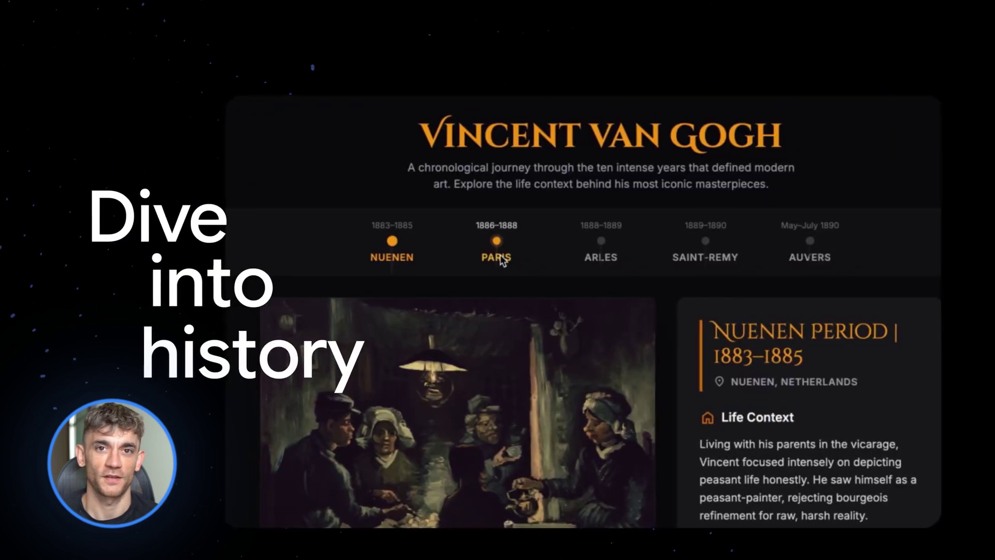
left_click(486, 231)
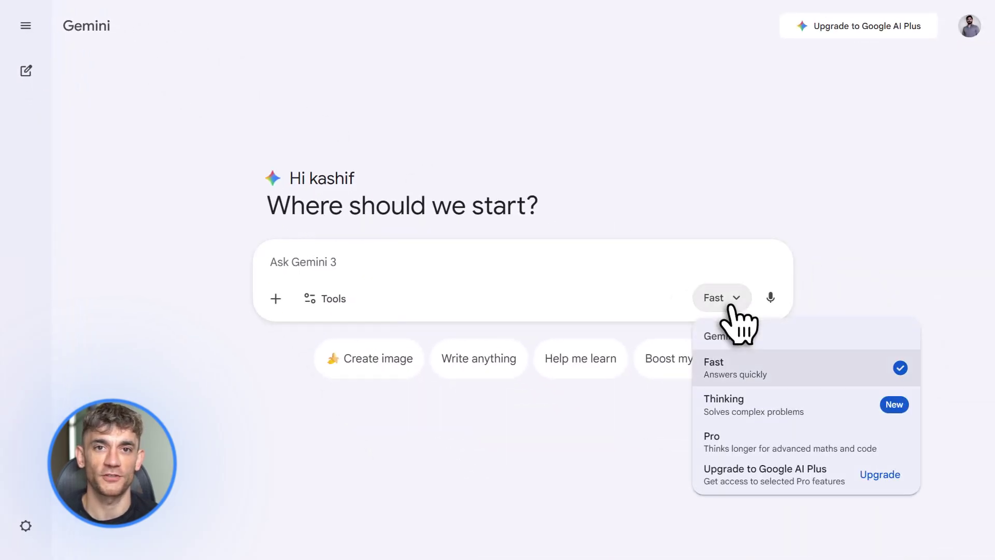
Switch the model to Pro, then paste and send the 60-day lead-generation strategy prompt
left_click(729, 447)
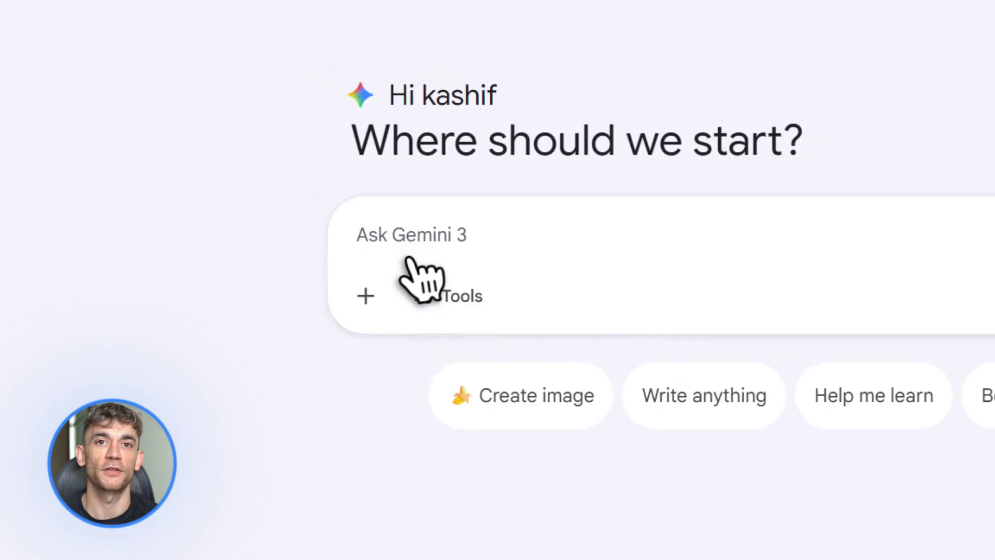
left_click(409, 259)
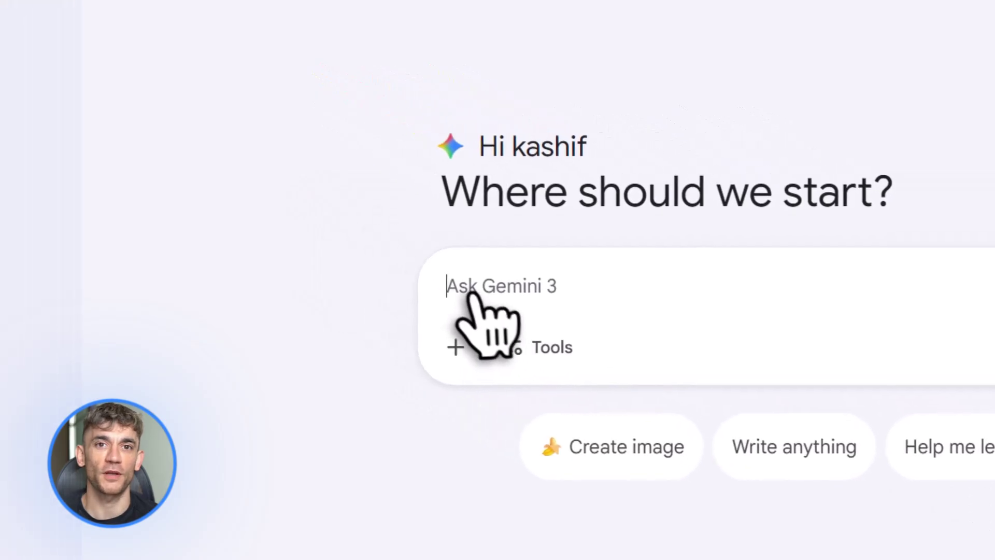
key("ctrl+v")
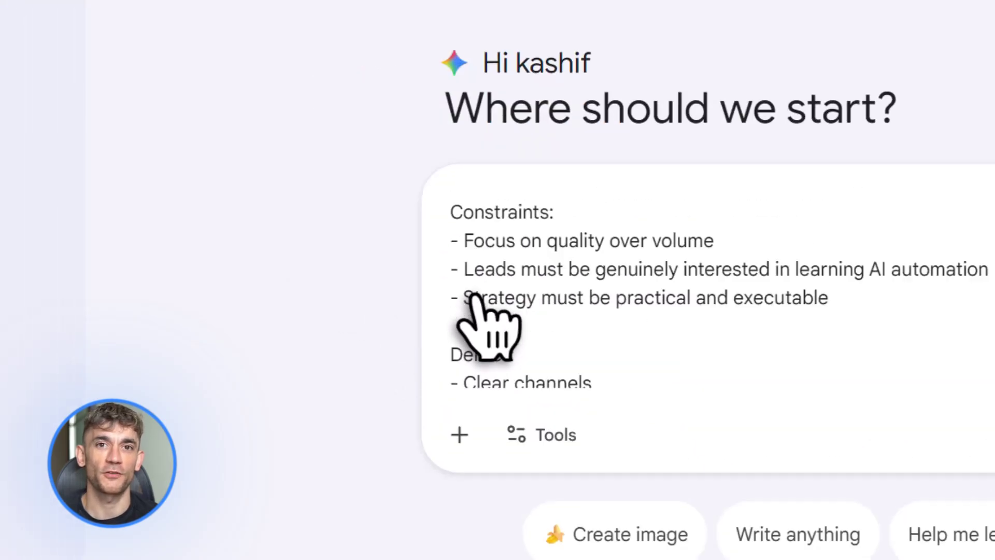
scroll(473, 295, "up", 5)
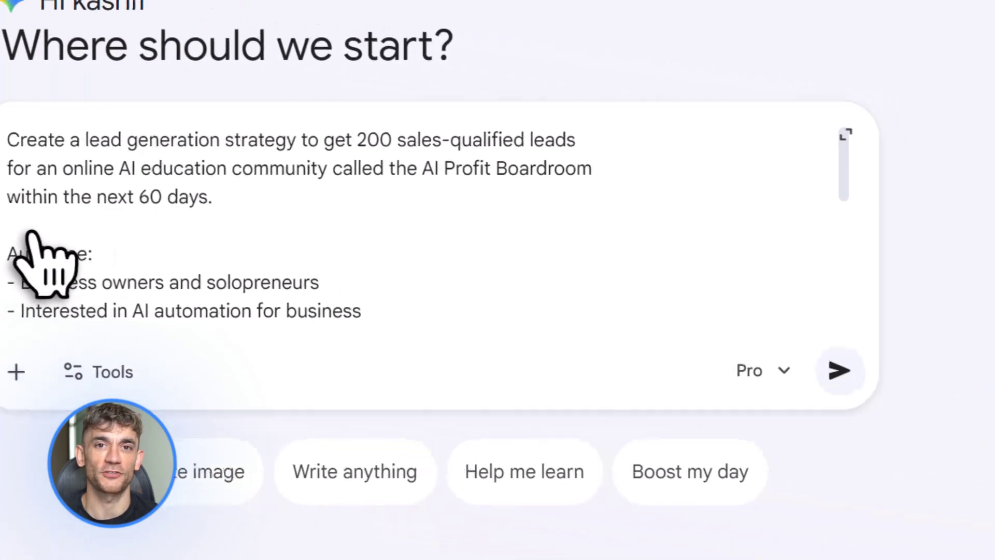
left_click(635, 298)
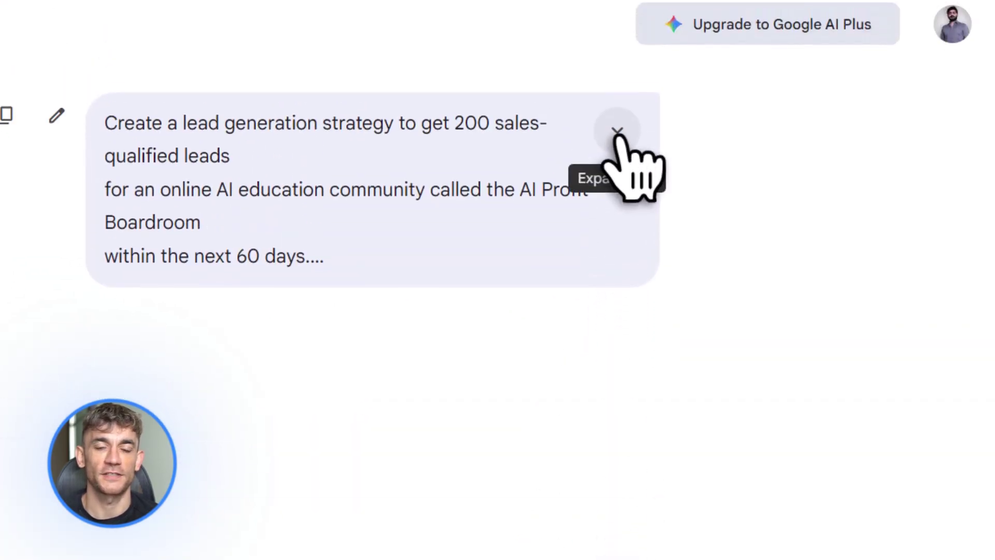
Expand the sent prompt and highlight its opening, qualified leads, AI education community and Boardroom lines
left_click(617, 131)
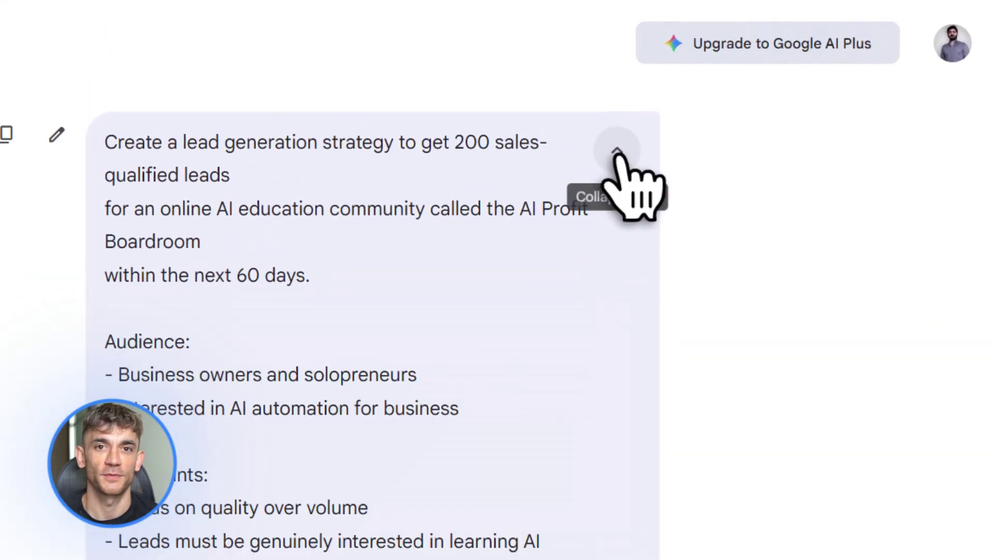
left_click(103, 143)
left_click_drag(115, 146, 102, 177)
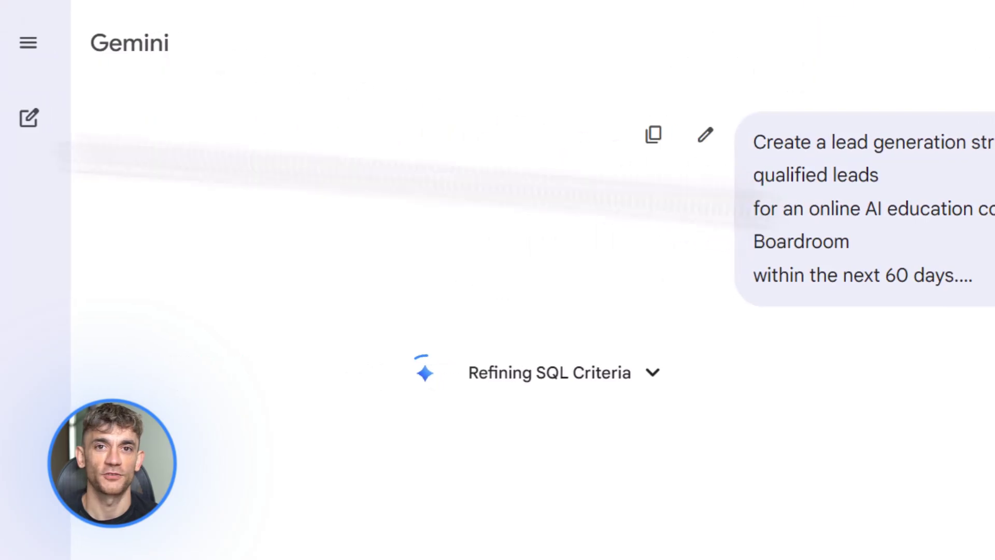
left_click_drag(753, 175, 972, 275)
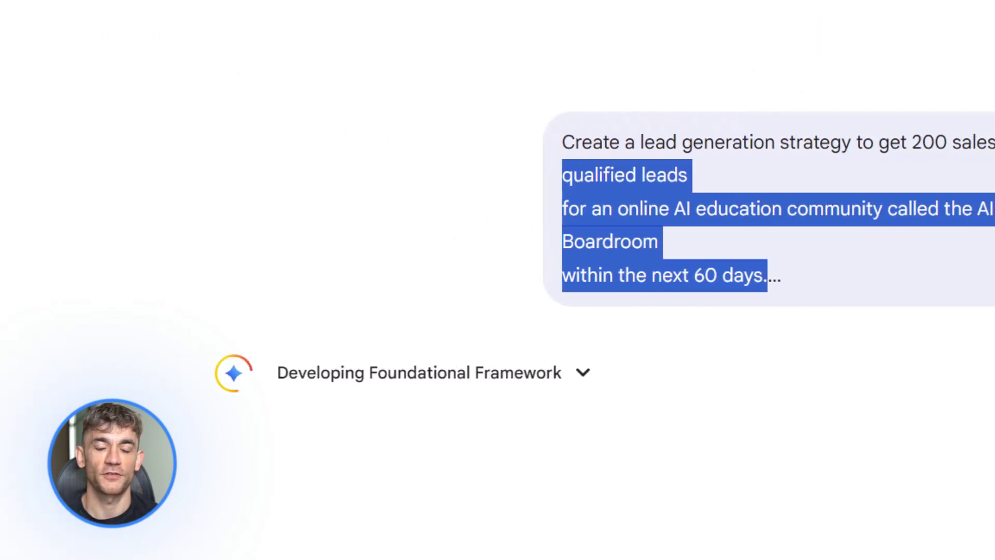
left_click(917, 231)
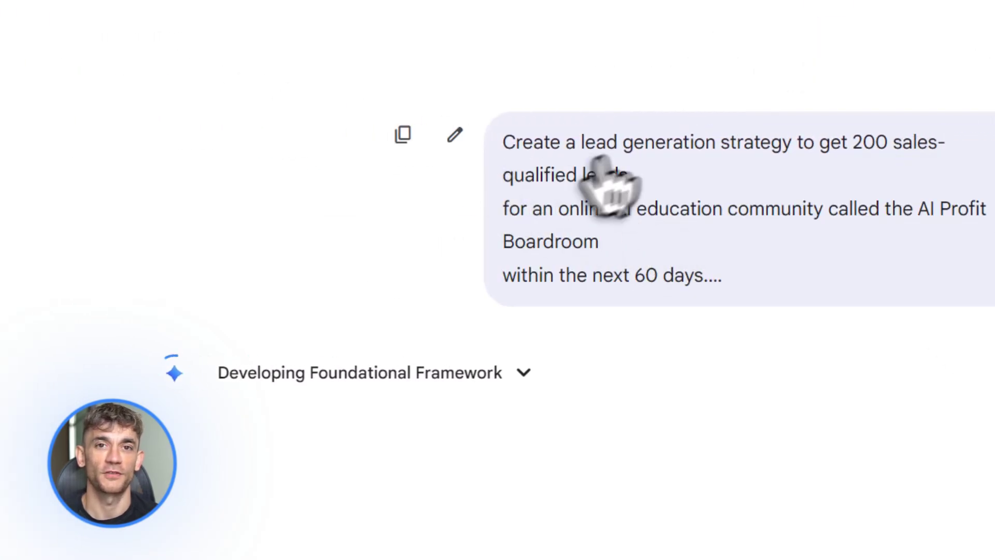
triple_click(604, 174)
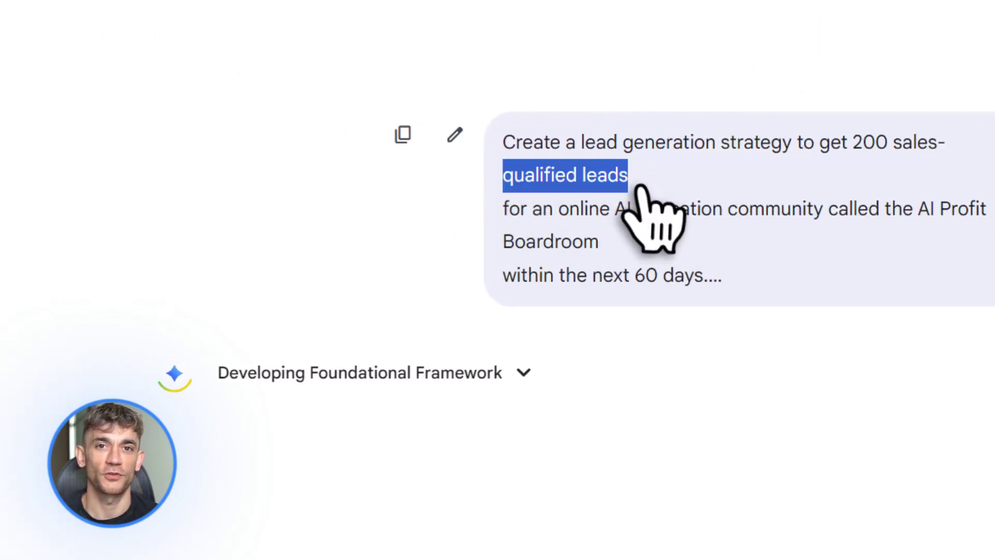
left_click(643, 193)
left_click_drag(504, 208, 981, 212)
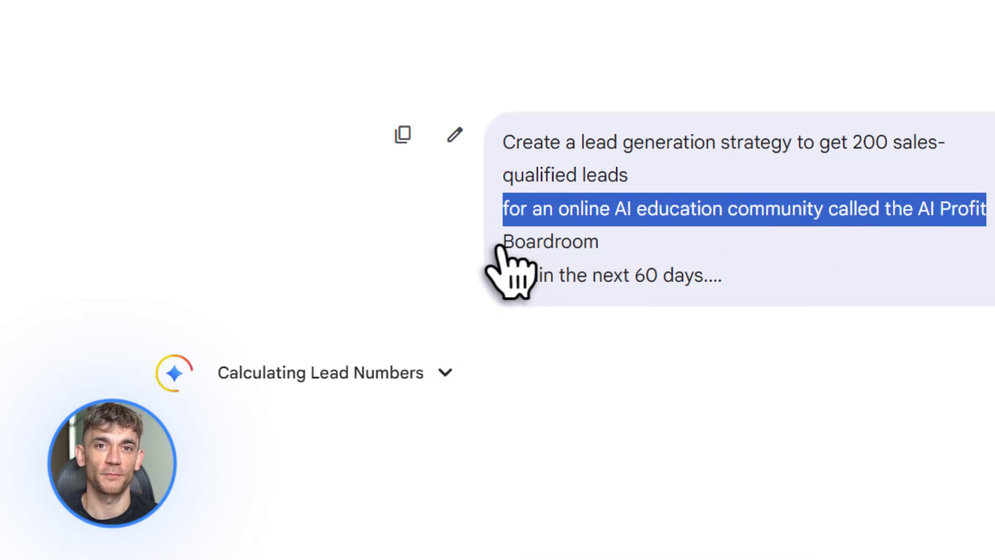
left_click_drag(499, 247, 621, 248)
left_click(621, 253)
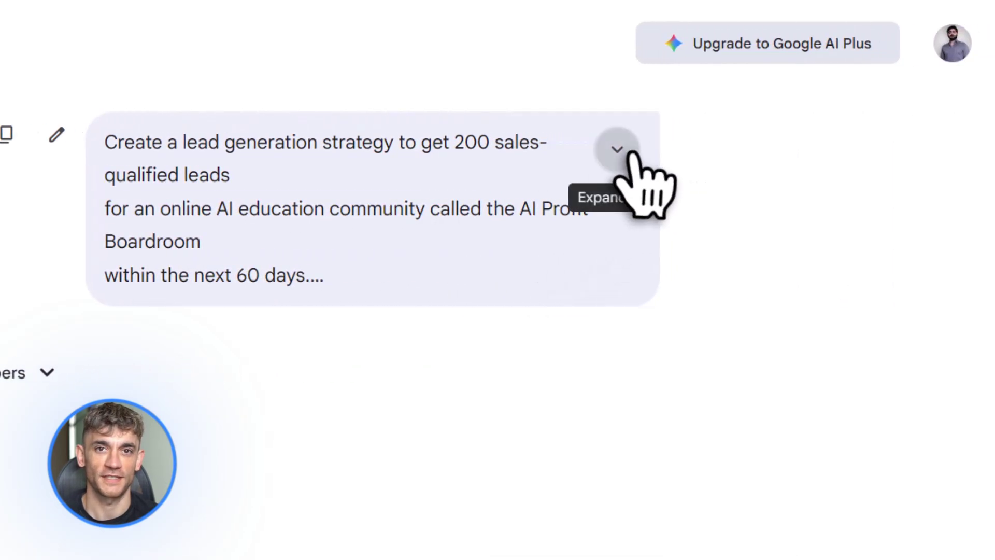
Highlight the 60-day timeframe, business-owner audience, AI automation interest and quality-over-volume constraints
left_click(628, 154)
left_click_drag(105, 275, 340, 292)
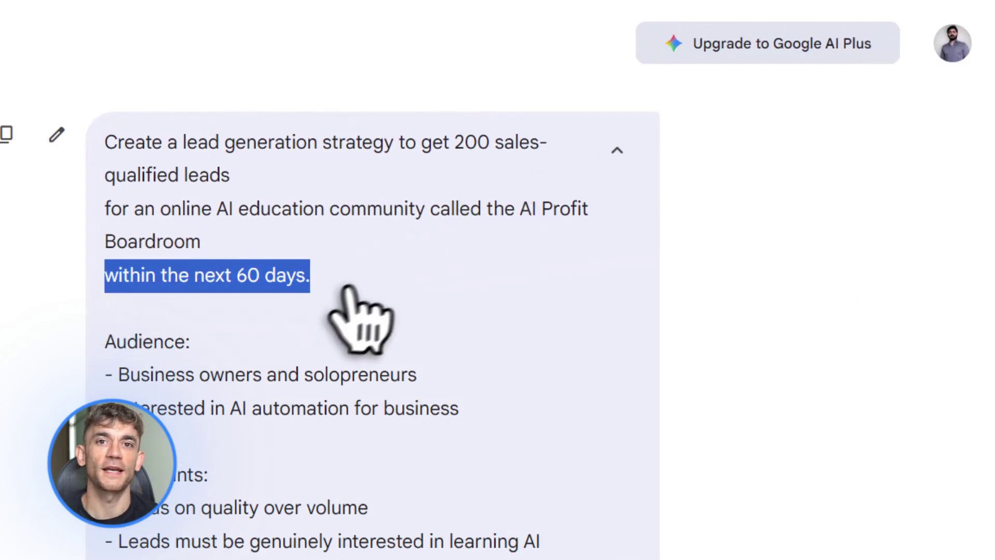
left_click_drag(120, 374, 469, 386)
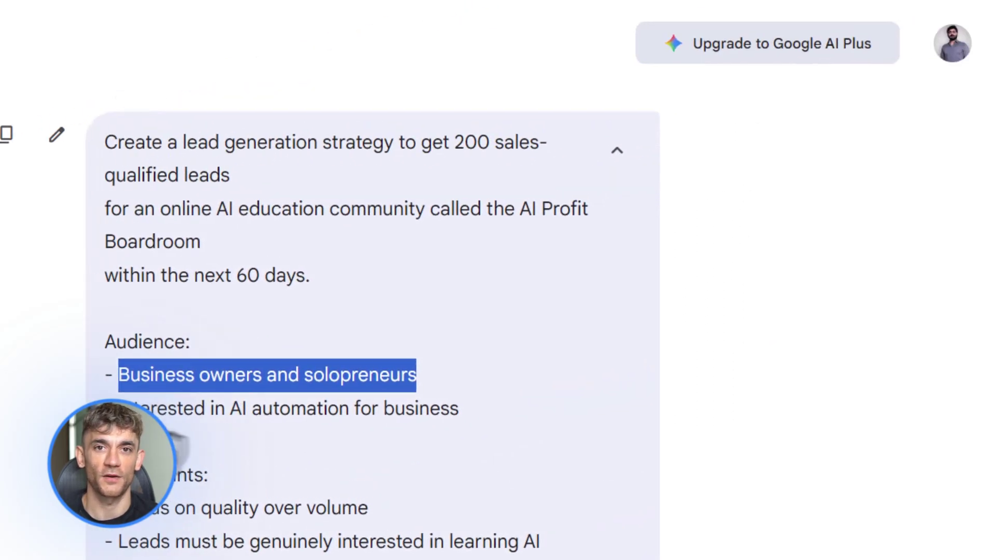
left_click_drag(618, 269, 973, 291)
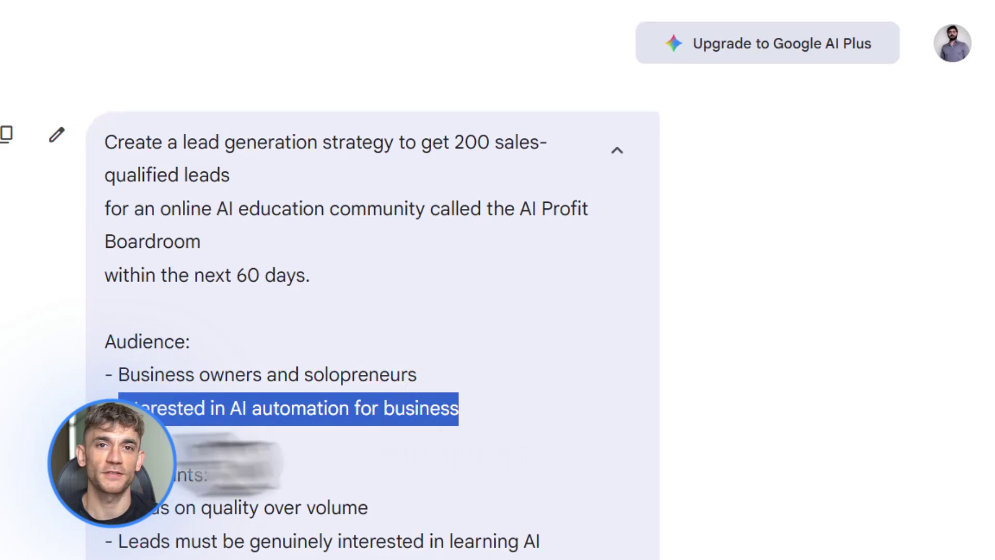
triple_click(421, 551)
left_click_drag(422, 551, 389, 539)
left_click(228, 539)
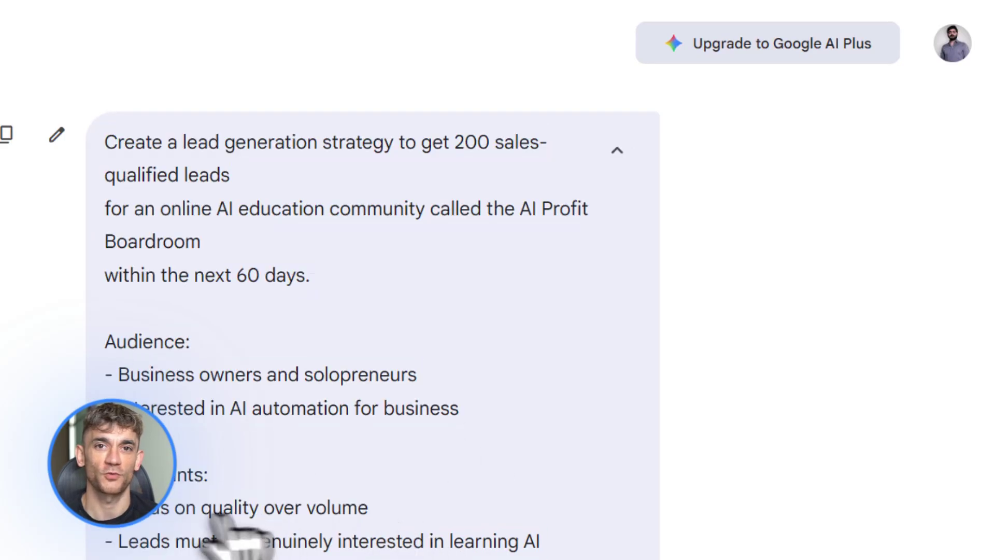
left_click_drag(118, 507, 522, 513)
left_click_drag(111, 540, 540, 540)
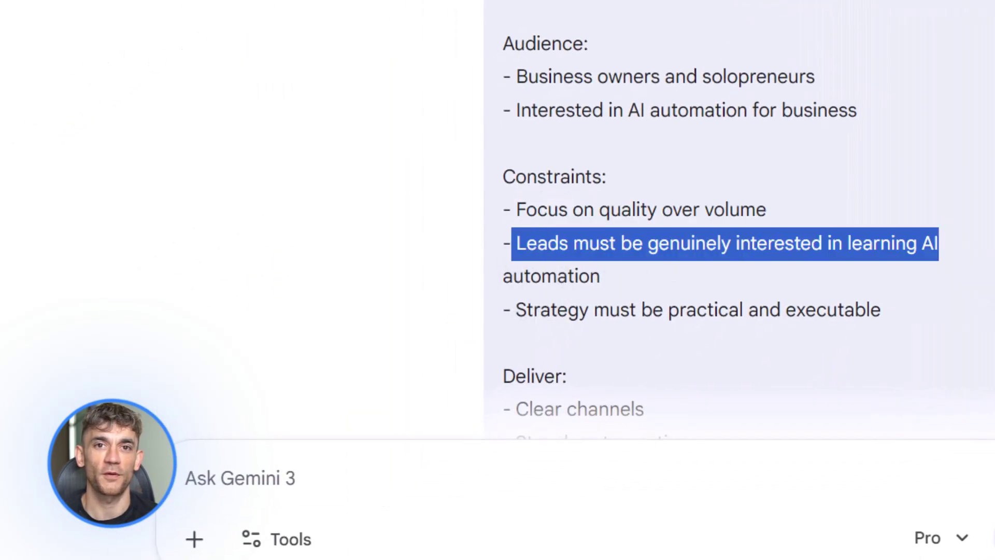
Highlight the deliverables: clear channels, step-by-step actions and metrics to track success
scroll(756, 249, "down", 2)
left_click_drag(526, 203, 954, 224)
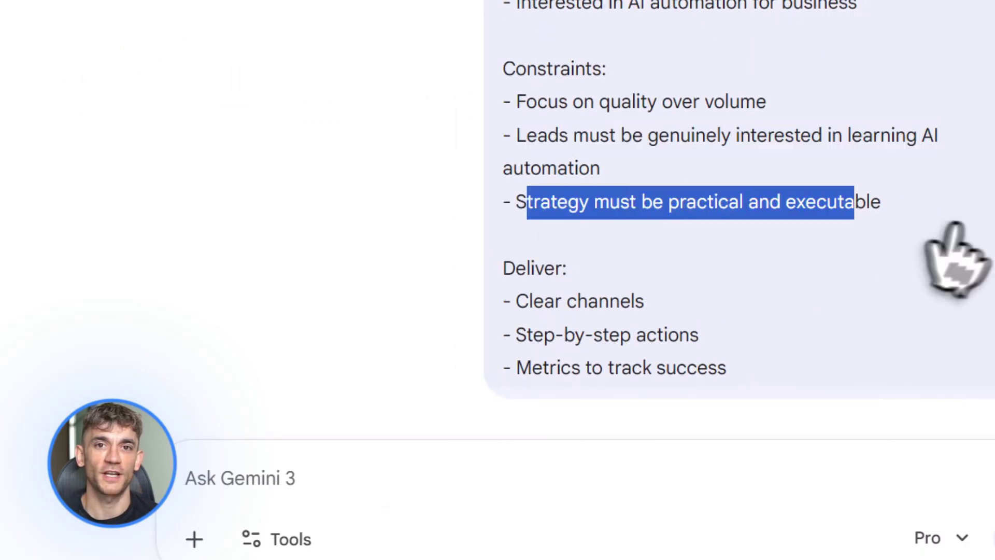
left_click_drag(516, 302, 645, 310)
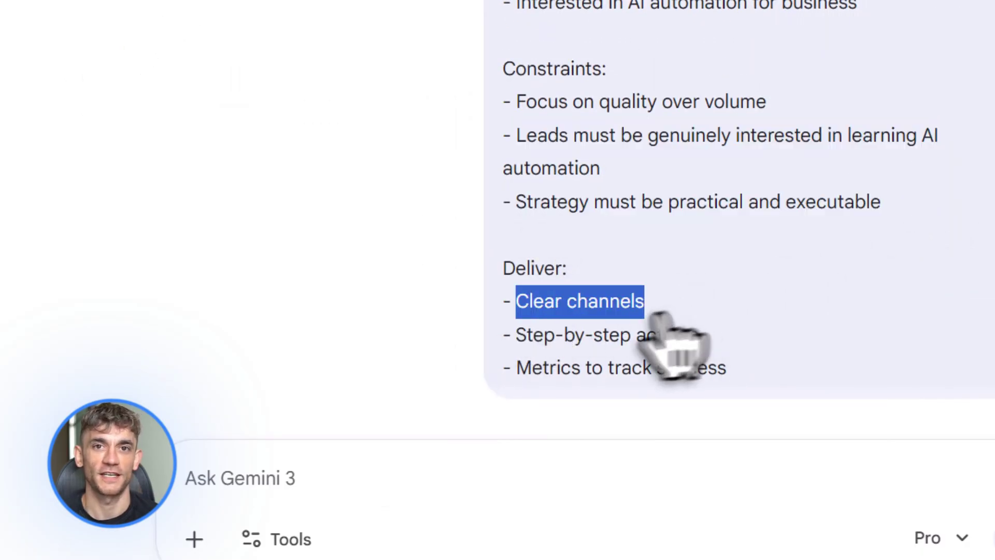
left_click_drag(516, 335, 699, 337)
left_click_drag(517, 369, 697, 369)
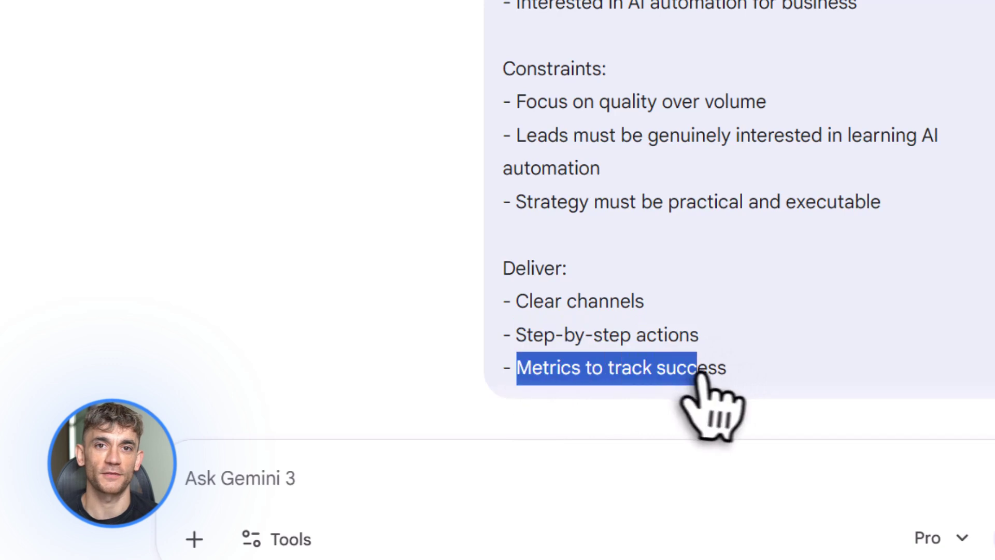
left_click(749, 371)
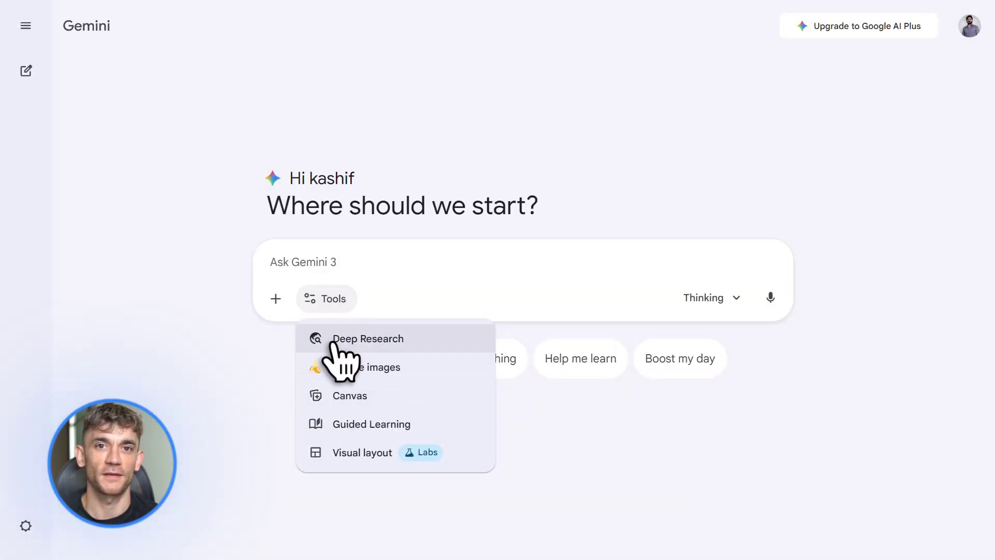
Send the online education research prompt with Deep Research on, then review its opening line
left_click(333, 339)
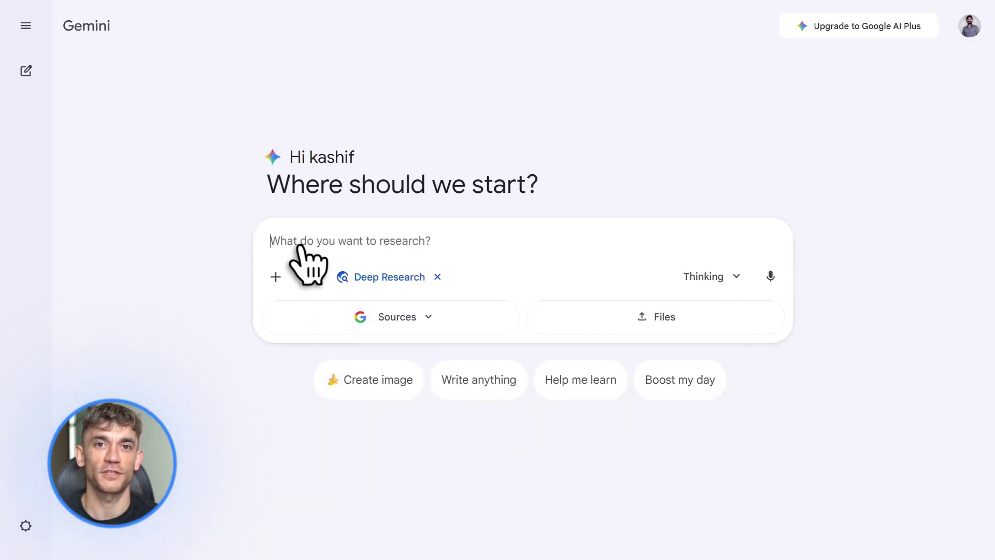
key("ctrl+v")
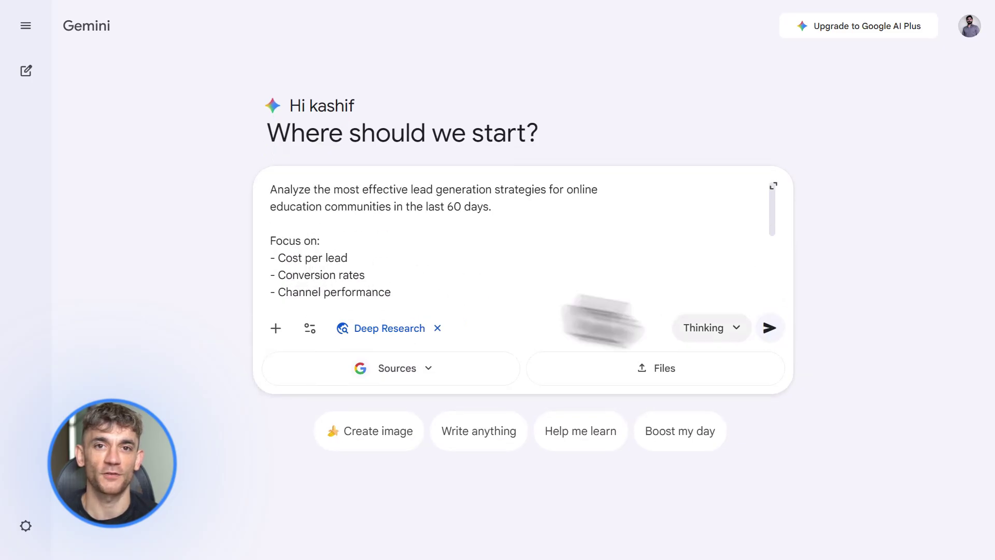
left_click(769, 328)
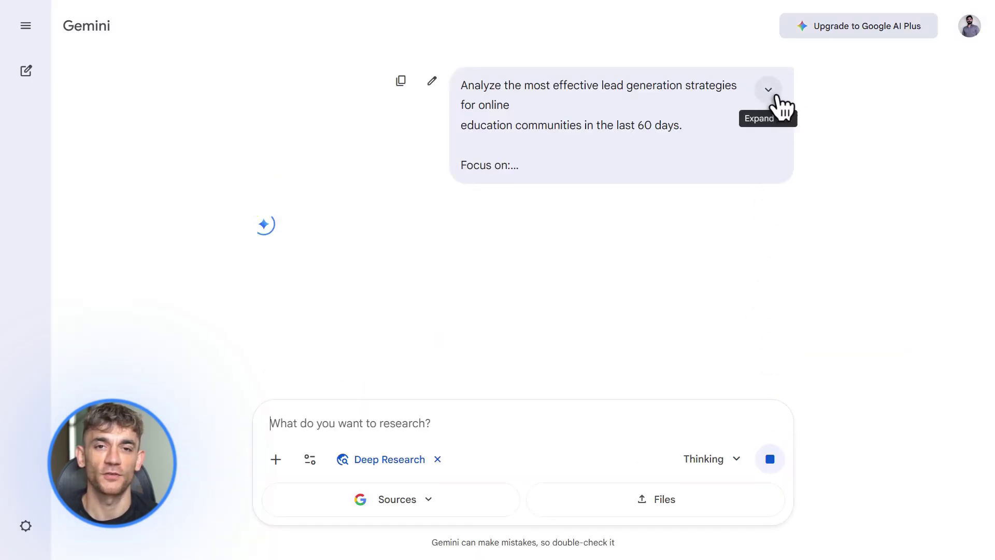
left_click(768, 90)
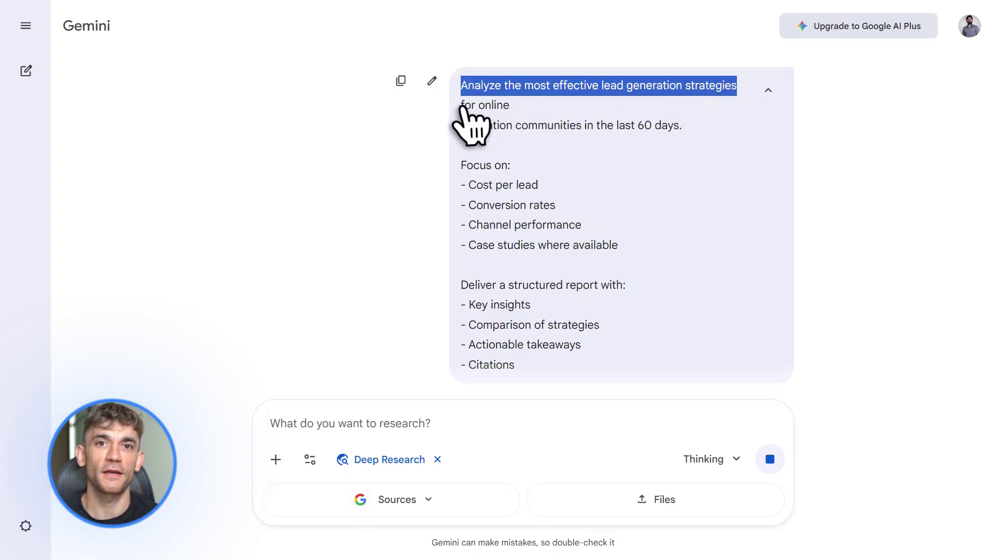
left_click_drag(462, 105, 520, 108)
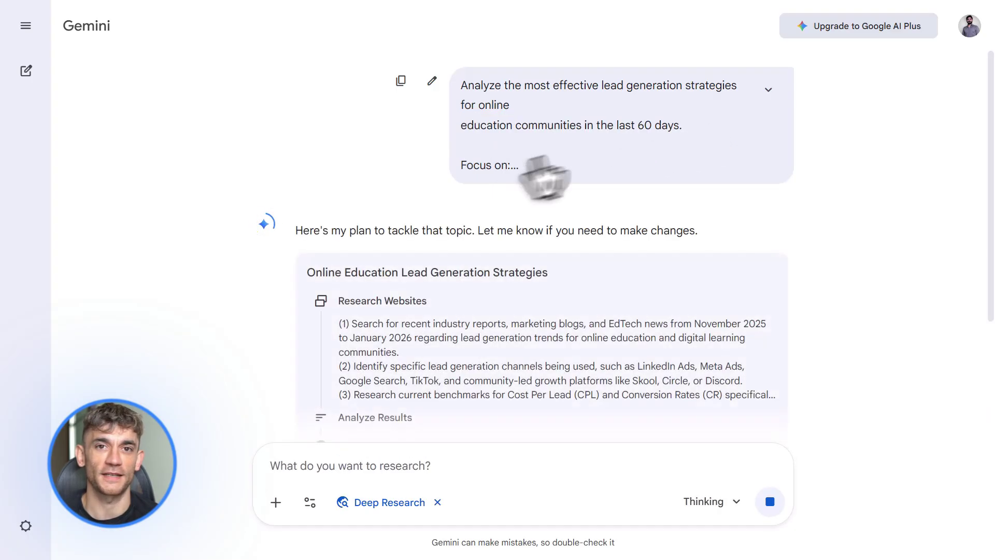
left_click(768, 90)
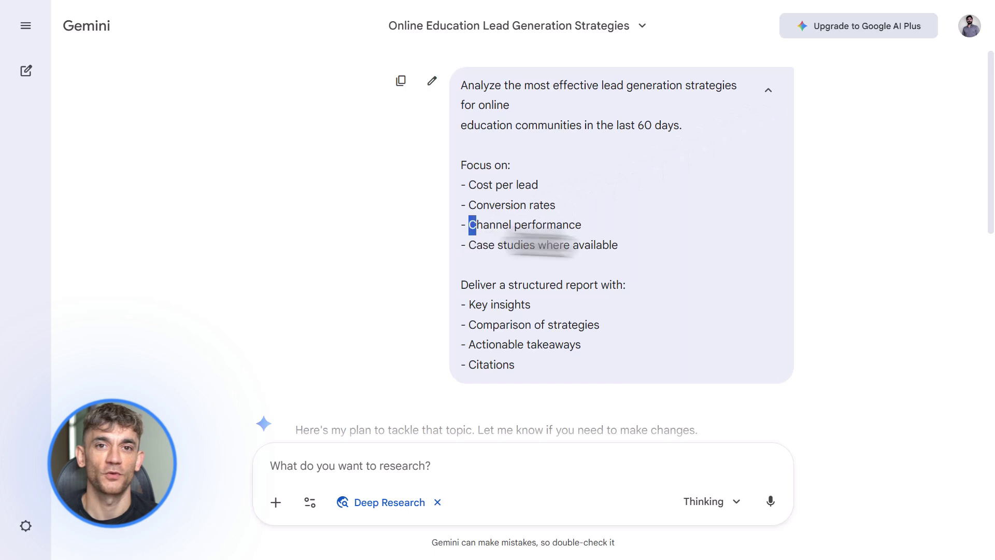
Scroll through the Online Education Lead Generation Strategies plan and start the research
scroll(614, 257, "down", 1)
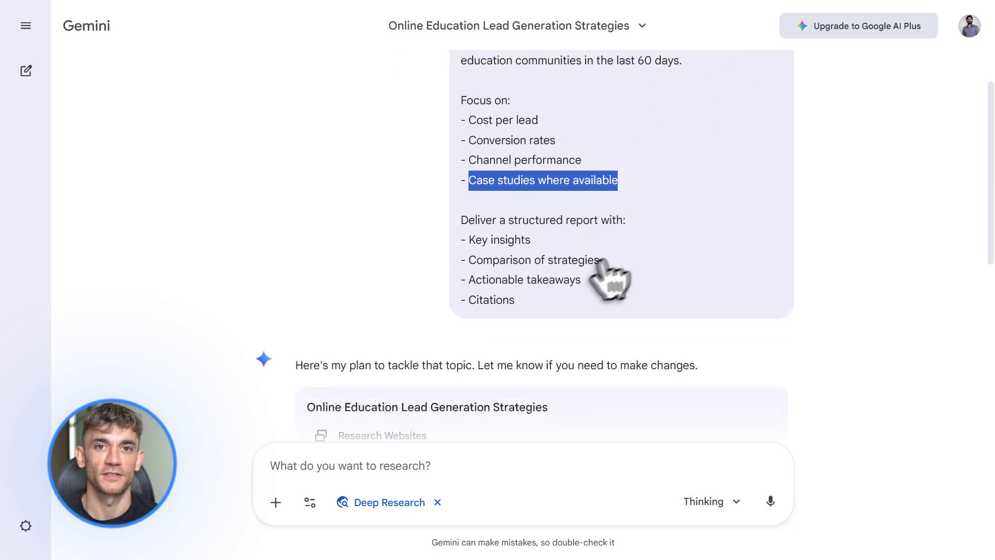
scroll(521, 311, "down", 1)
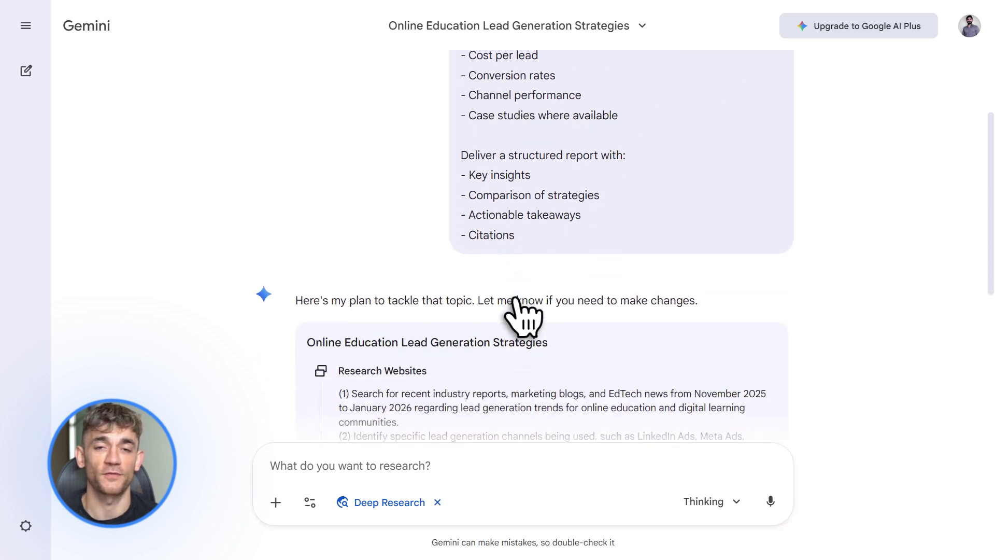
scroll(521, 311, "down", 2)
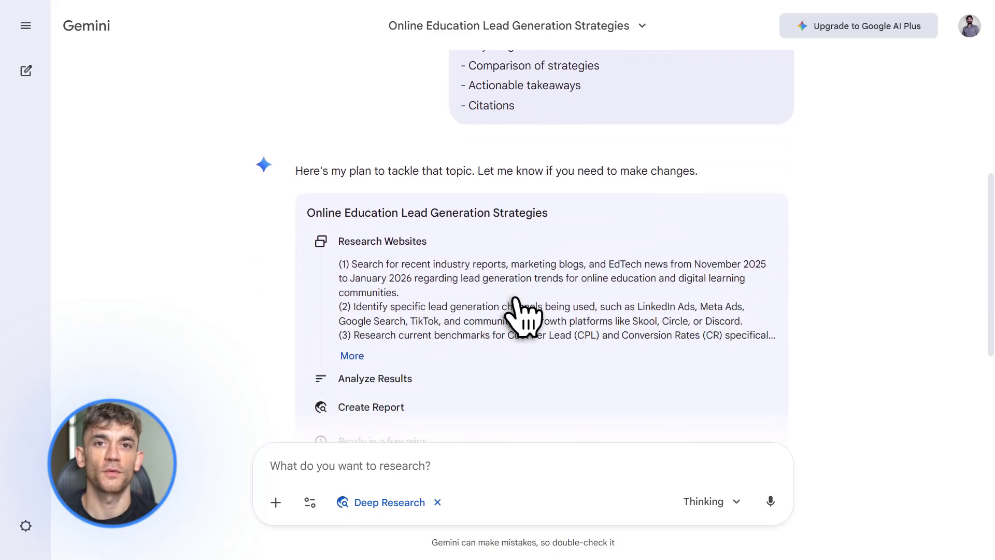
scroll(521, 311, "down", 3)
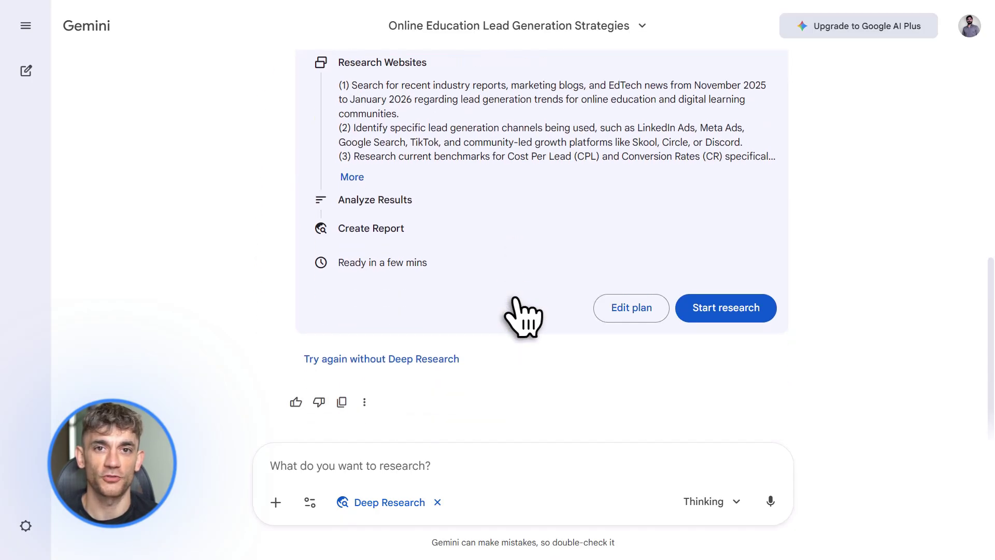
scroll(521, 311, "up", 1)
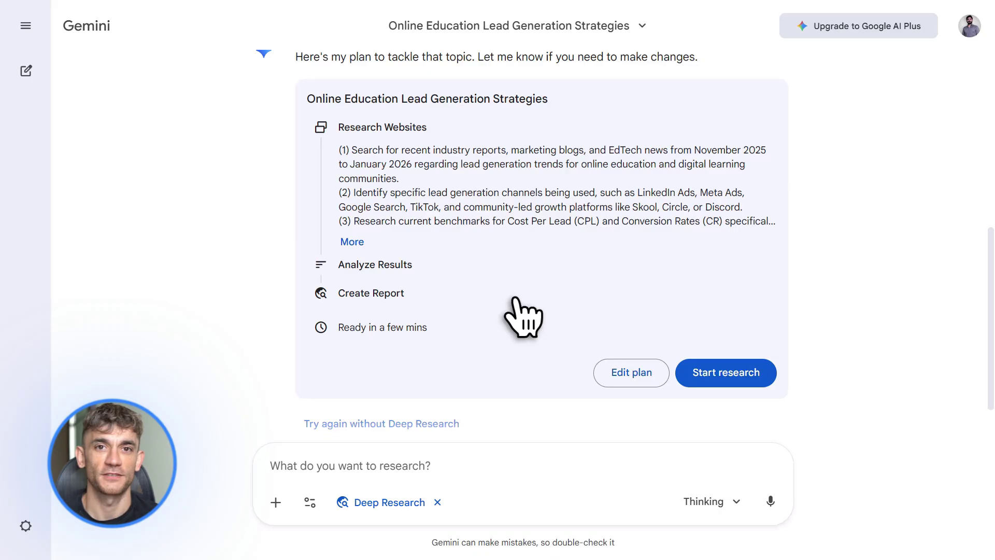
scroll(520, 311, "up", 2)
scroll(373, 306, "down", 3)
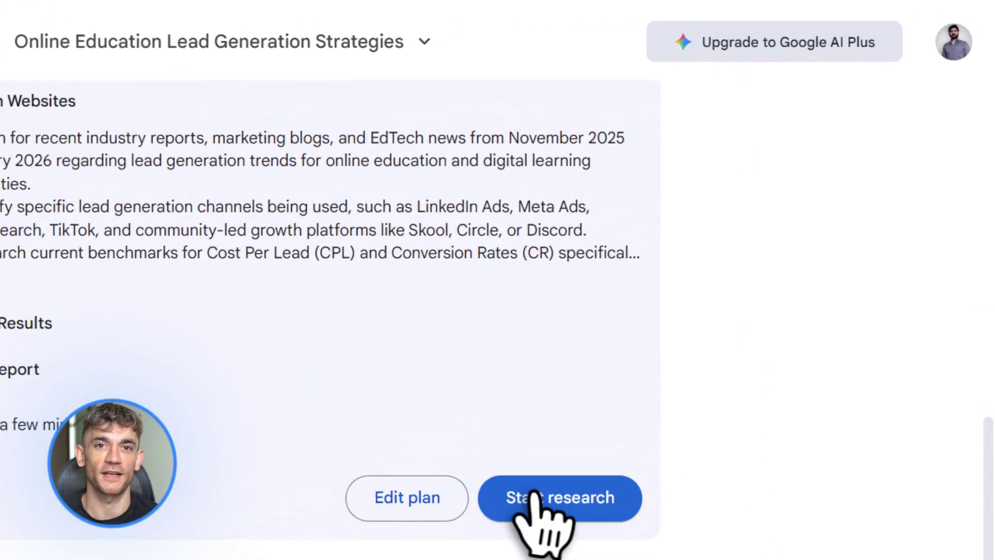
left_click(674, 347)
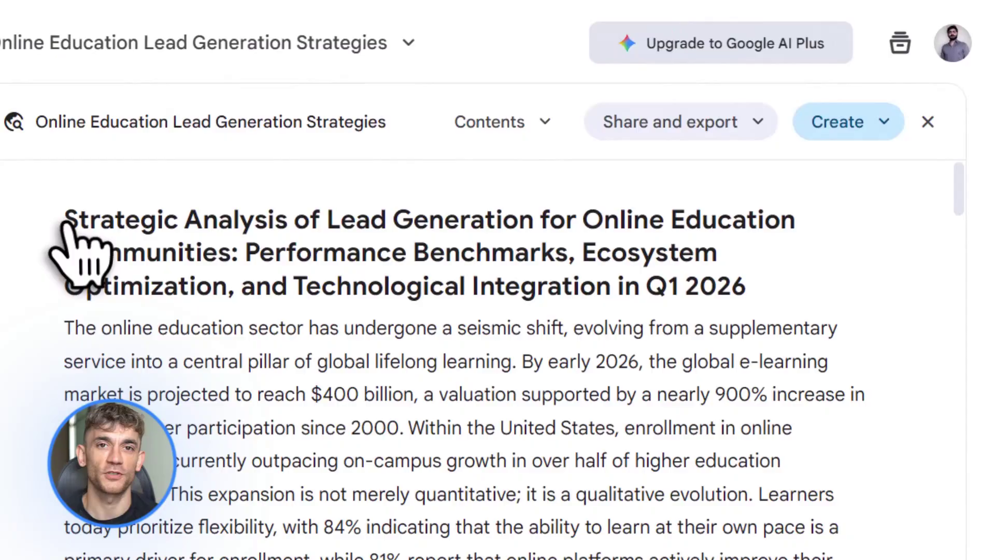
Highlight each of the three lines of the finished report's title, then clear the selection
left_click_drag(65, 222, 757, 228)
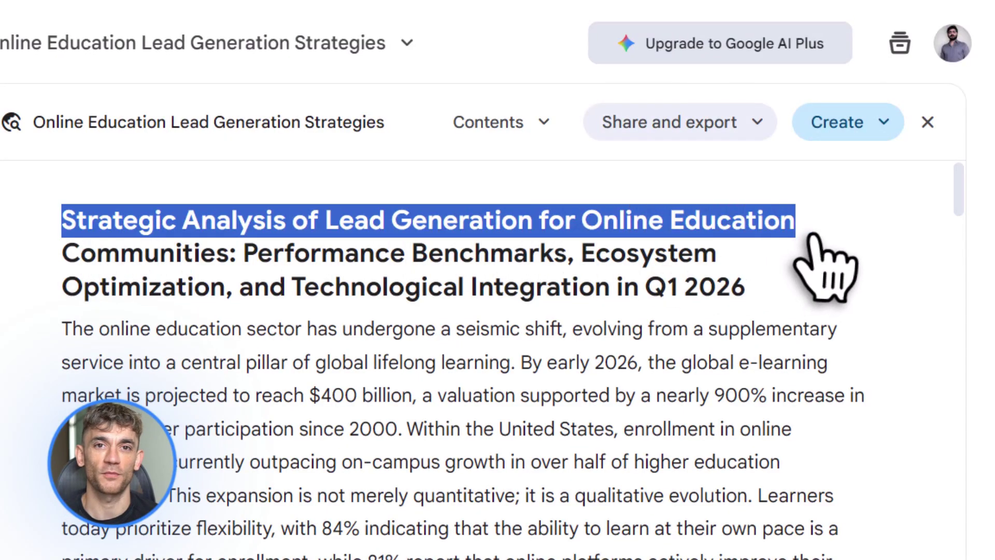
left_click_drag(63, 254, 720, 259)
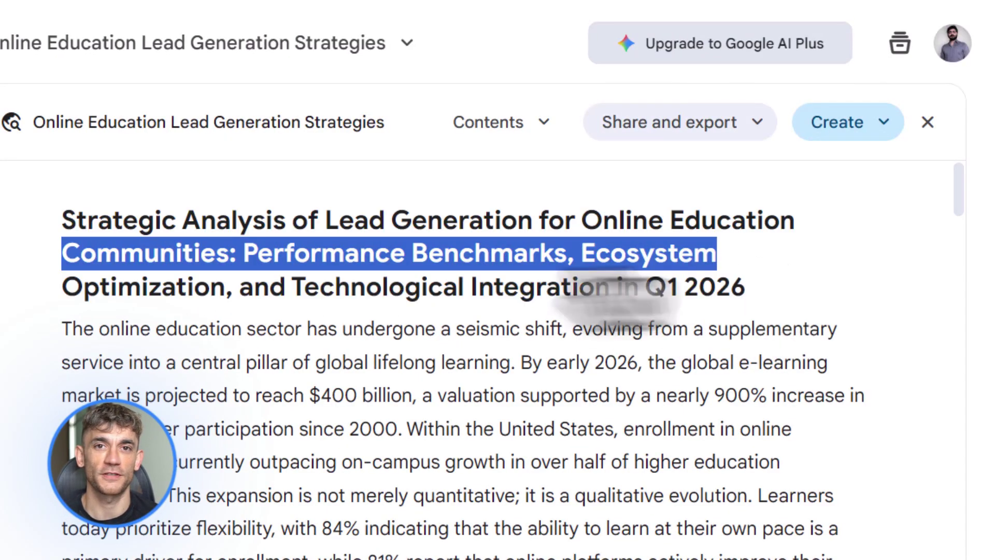
left_click_drag(64, 287, 771, 306)
left_click(518, 464)
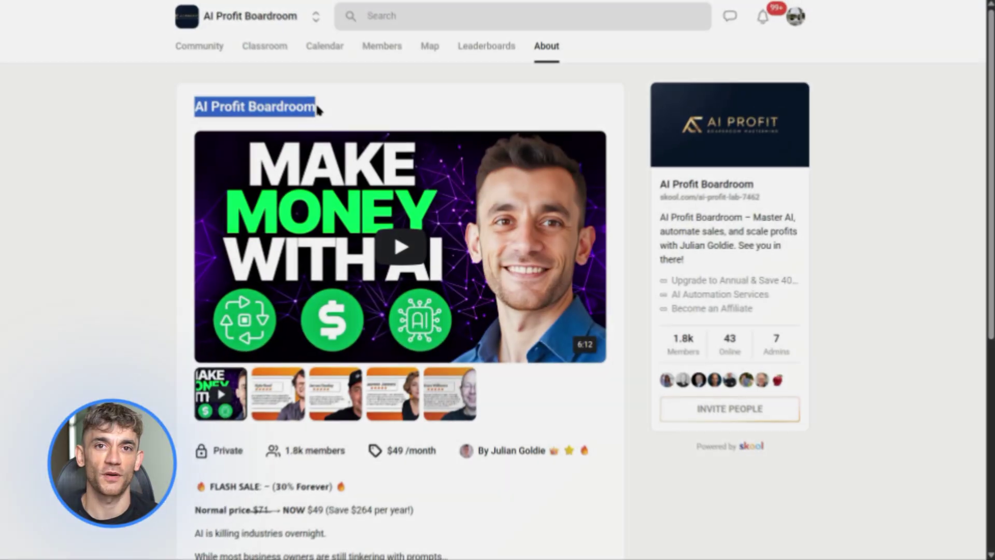
left_click(317, 108)
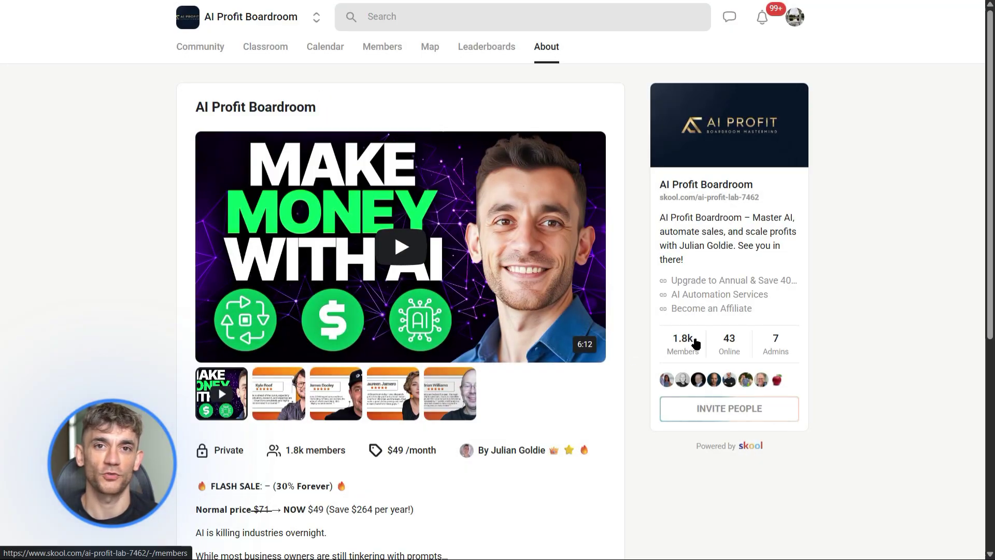
Browse the AI Profit Boardroom About page and Community feed, then the Classroom course grid
scroll(621, 371, "down", 6)
scroll(615, 378, "up", 7)
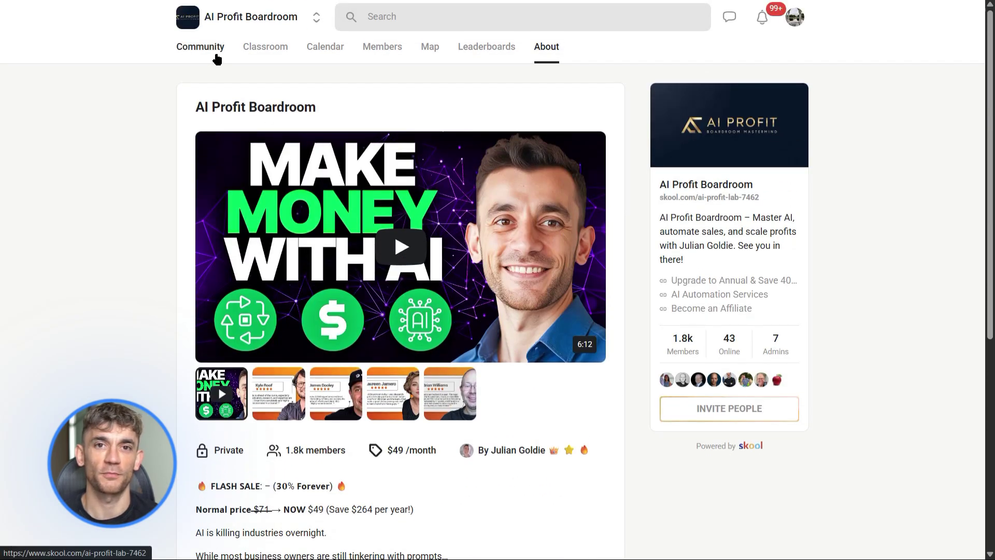
left_click(217, 59)
scroll(633, 303, "down", 6)
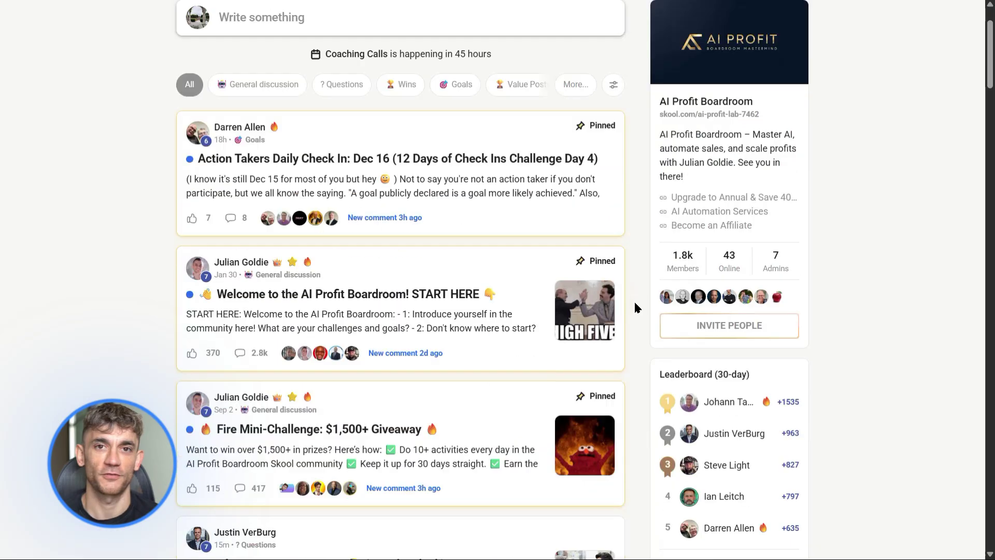
scroll(634, 305, "up", 8)
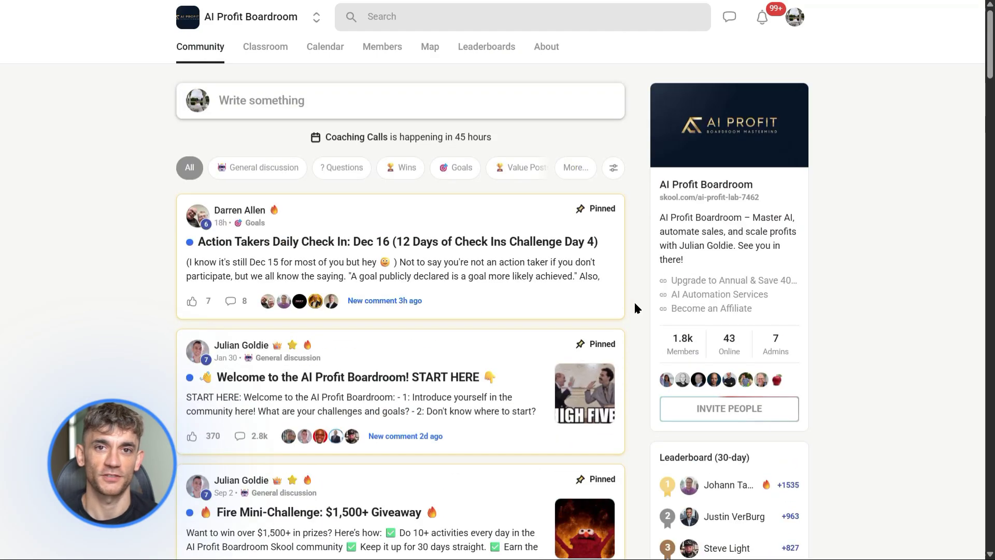
left_click(280, 52)
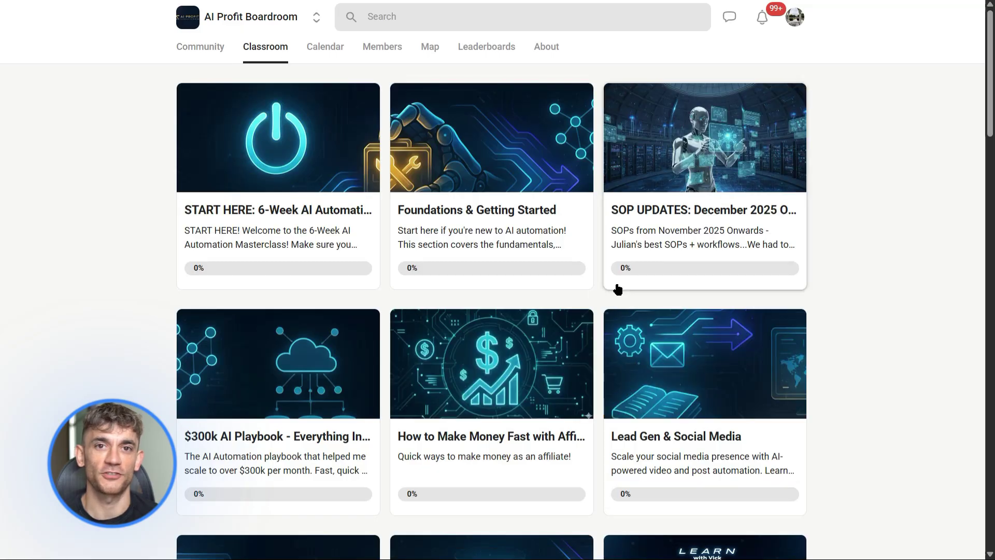
scroll(617, 289, "down", 10)
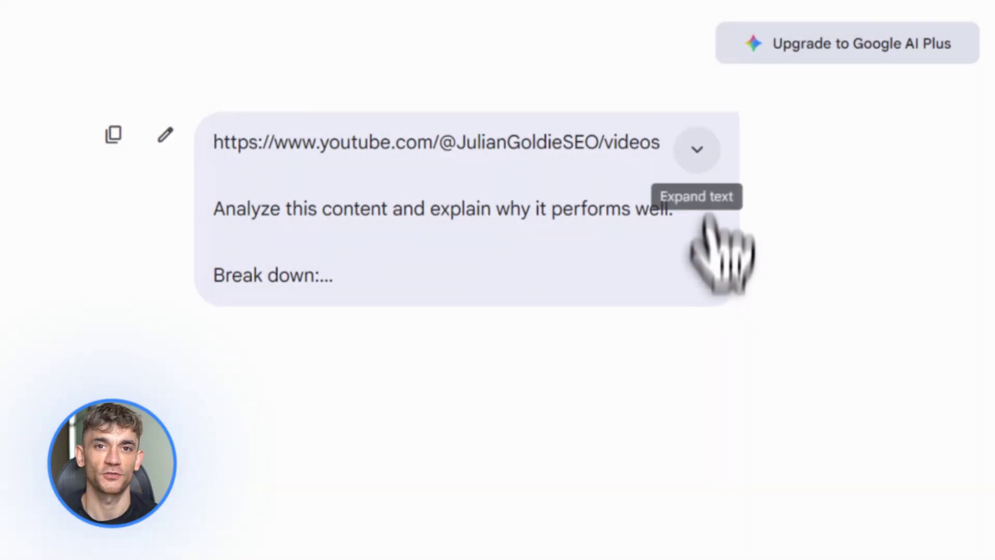
Expand the YouTube analysis prompt and highlight its instruction plus hook, messaging, objections, retention, CTA bullets
left_click(697, 149)
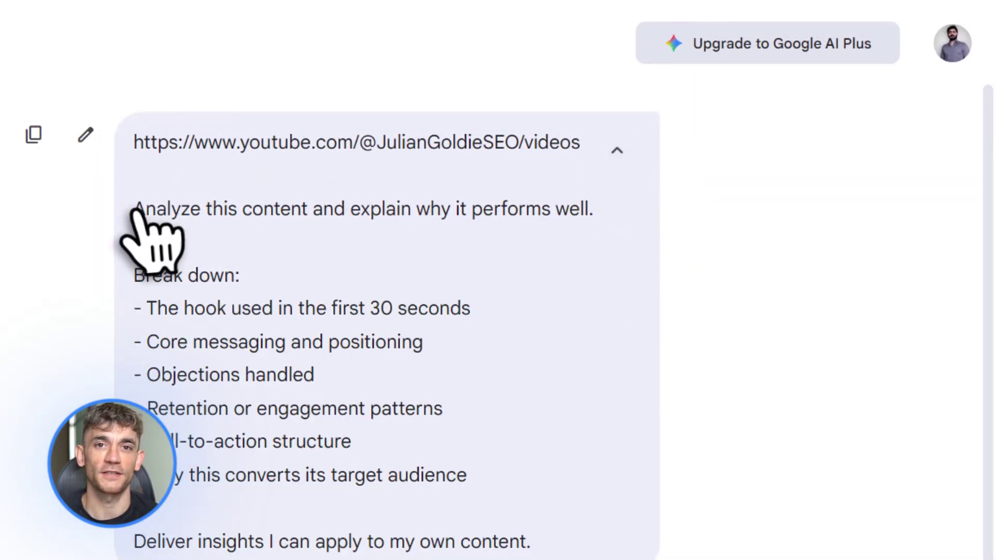
left_click_drag(134, 208, 588, 212)
left_click(588, 210)
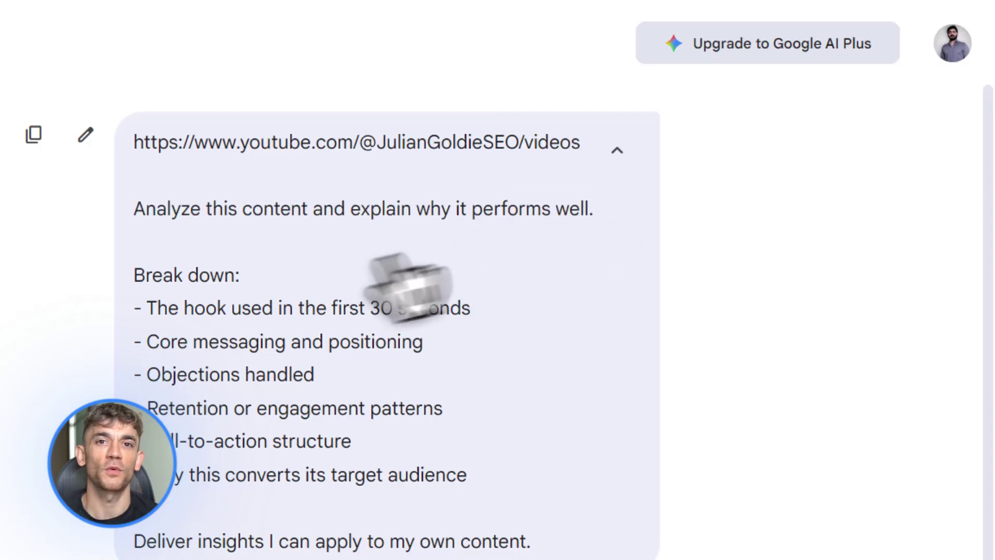
left_click_drag(147, 309, 418, 311)
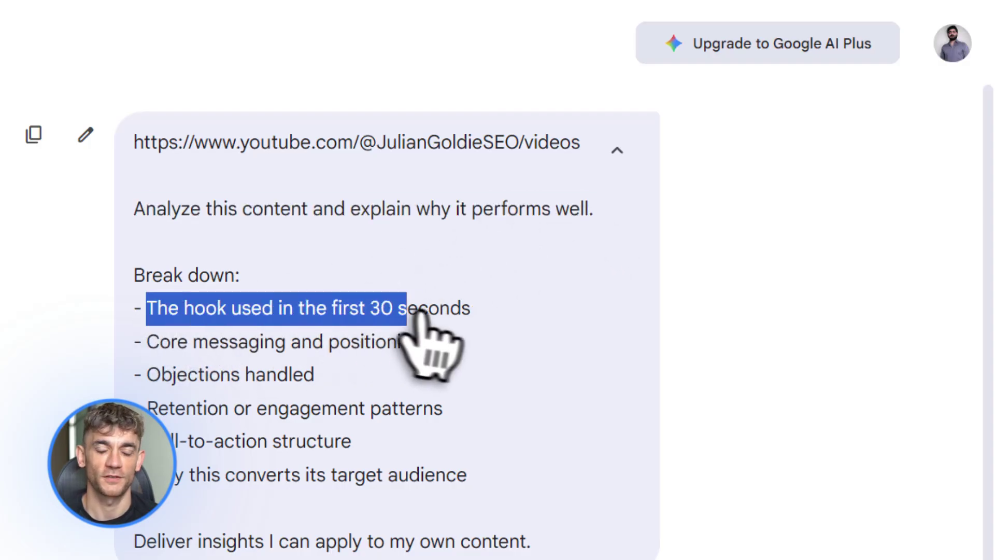
left_click(464, 317)
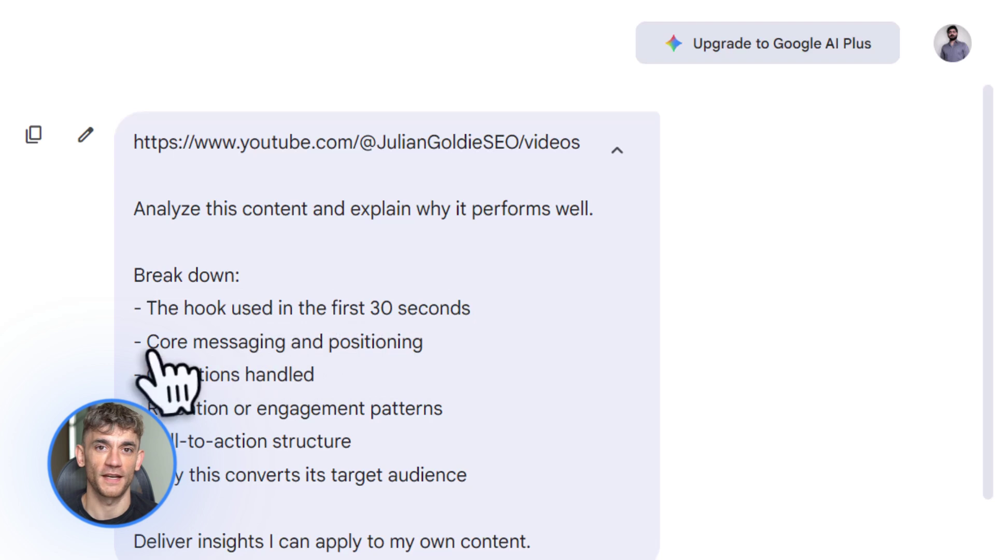
left_click_drag(238, 358, 433, 352)
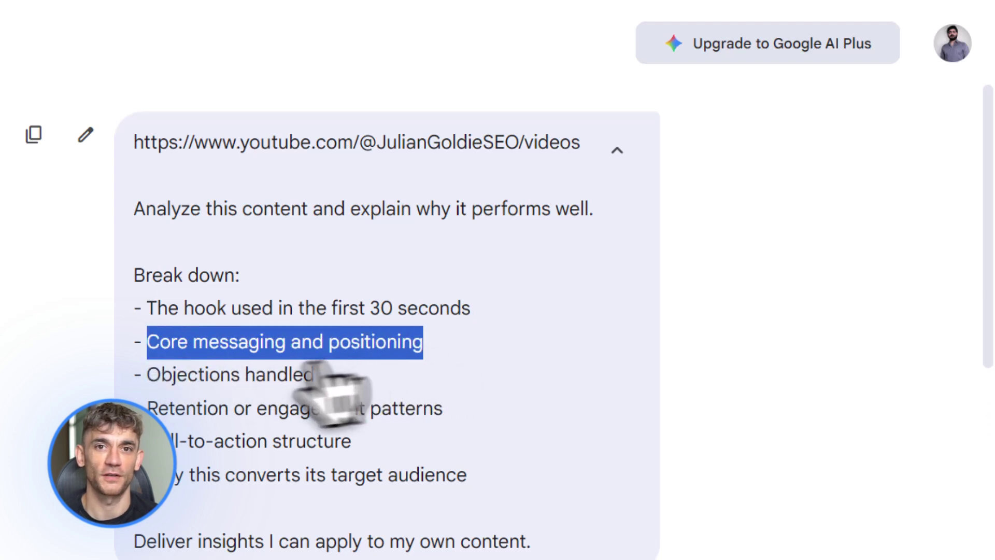
left_click_drag(149, 372, 342, 369)
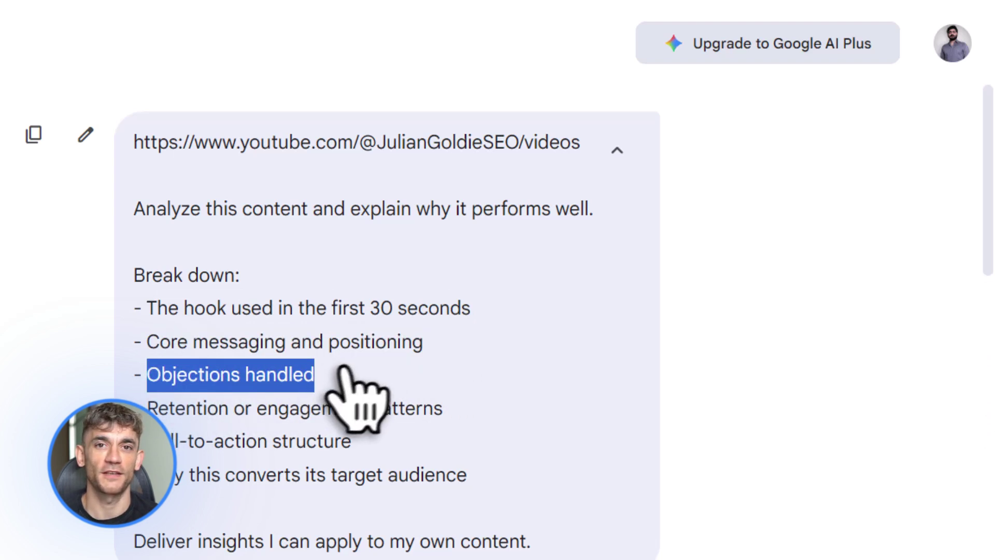
left_click_drag(148, 408, 445, 412)
left_click_drag(155, 440, 388, 466)
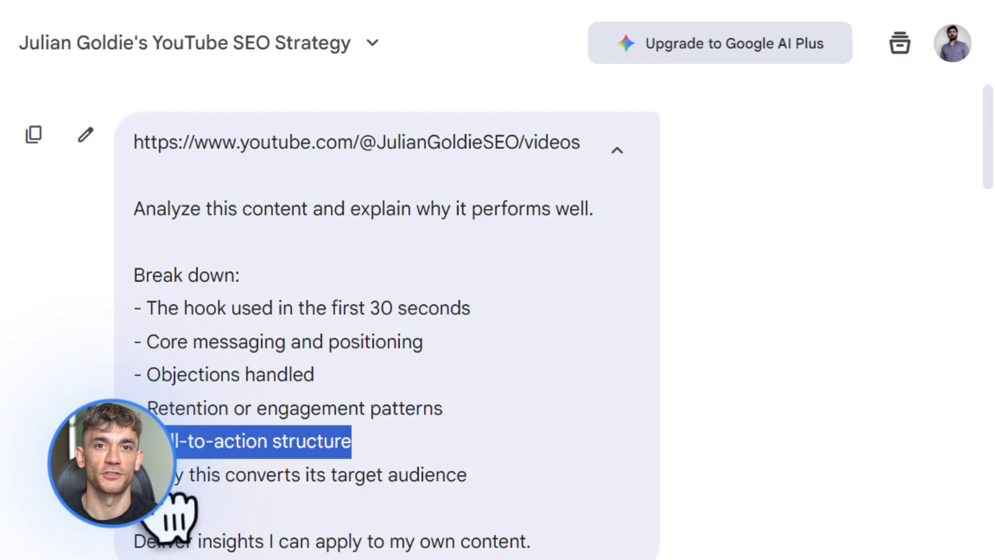
left_click_drag(173, 477, 447, 479)
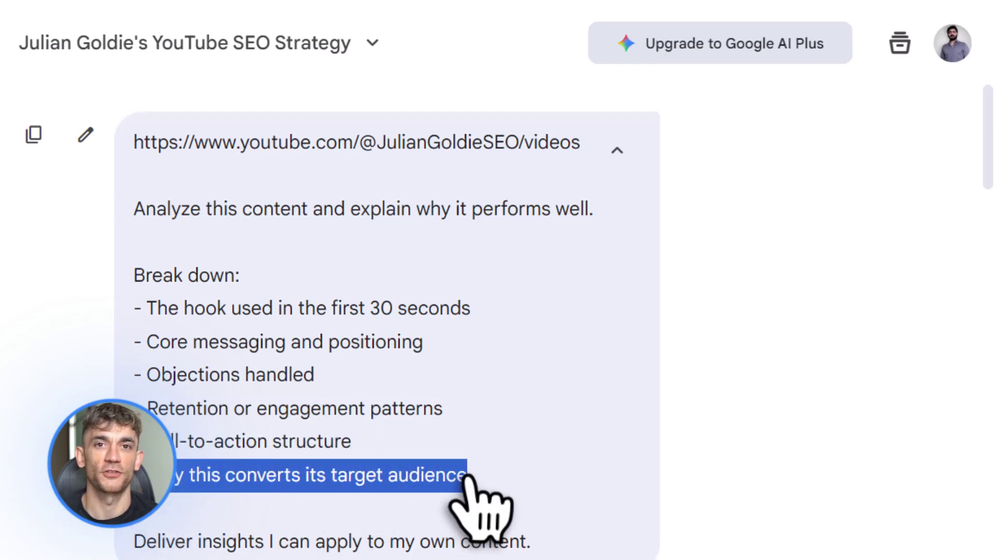
left_click(456, 482)
Scroll to the response and highlight the results-first and 'modern digital marketers' phrases
scroll(386, 321, "down", 5)
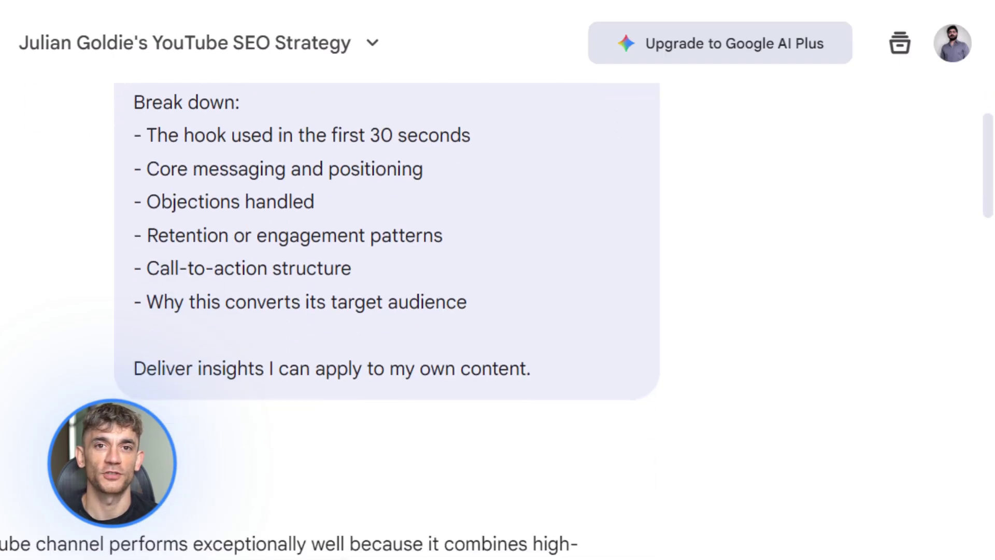
scroll(329, 321, "down", 3)
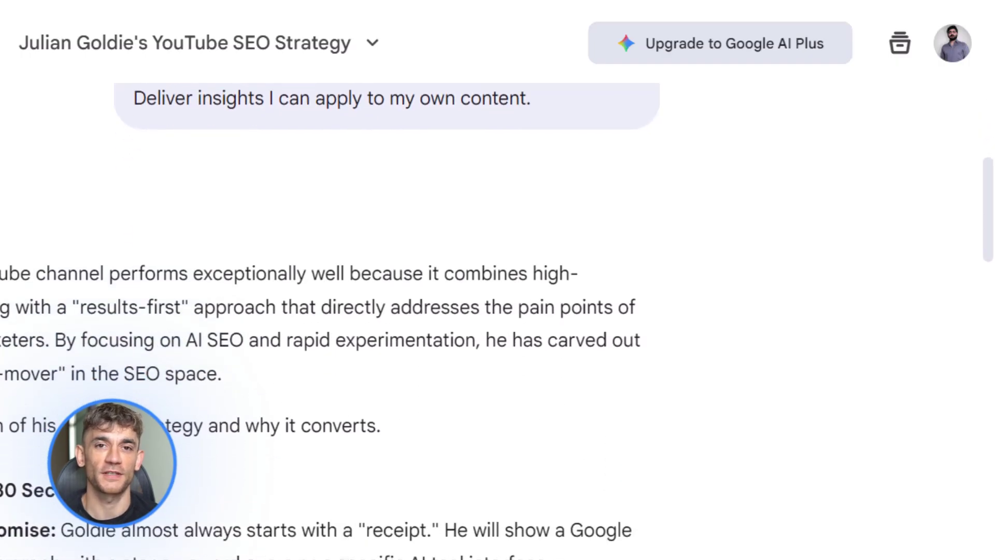
left_click_drag(82, 306, 654, 322)
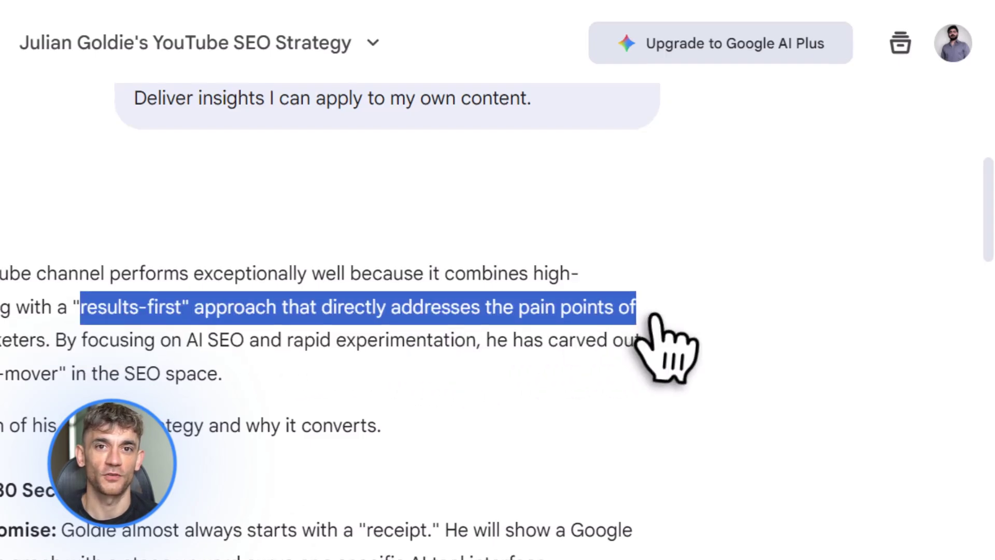
left_click_drag(401, 265, 626, 269)
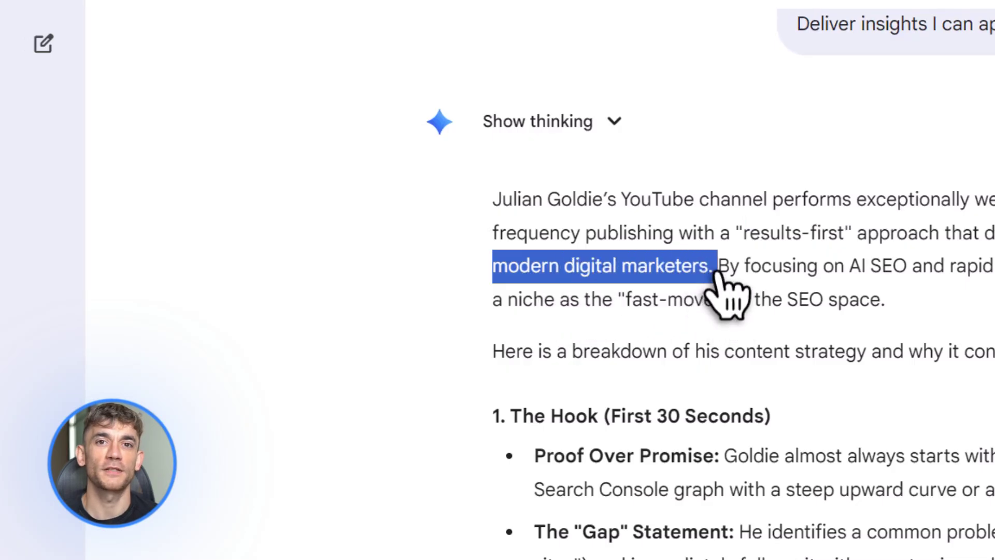
left_click(720, 272)
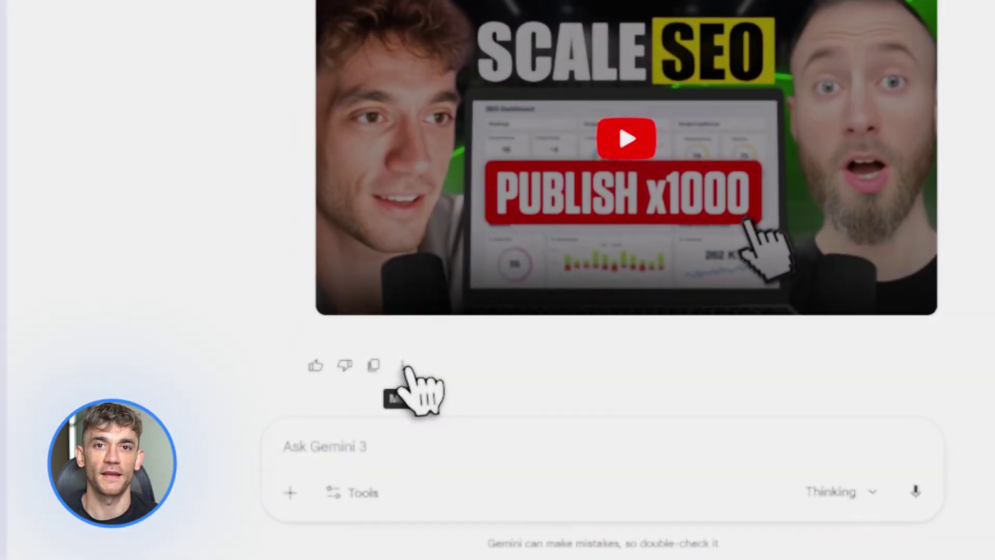
Export the YouTube analysis reply to a new Google Doc and open that document
left_click(403, 366)
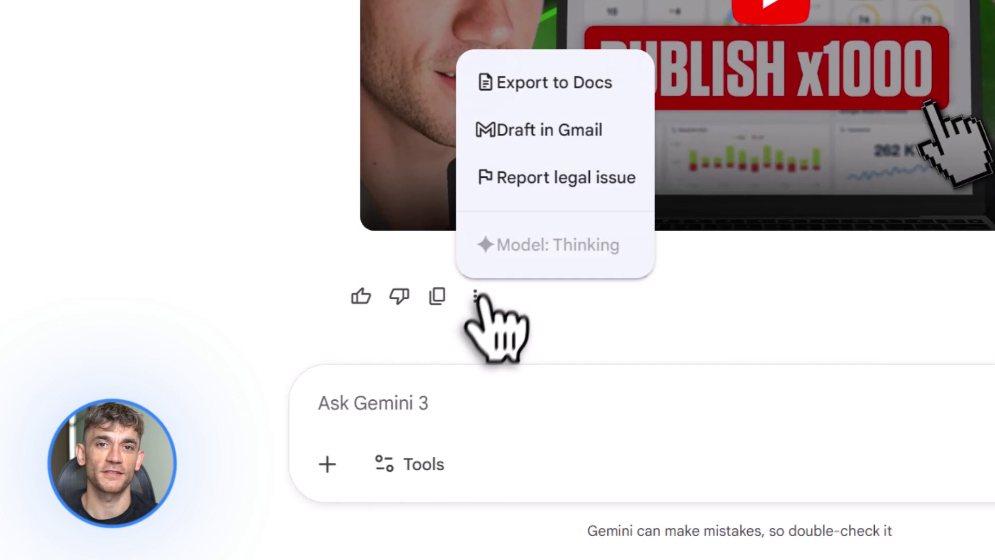
left_click(551, 98)
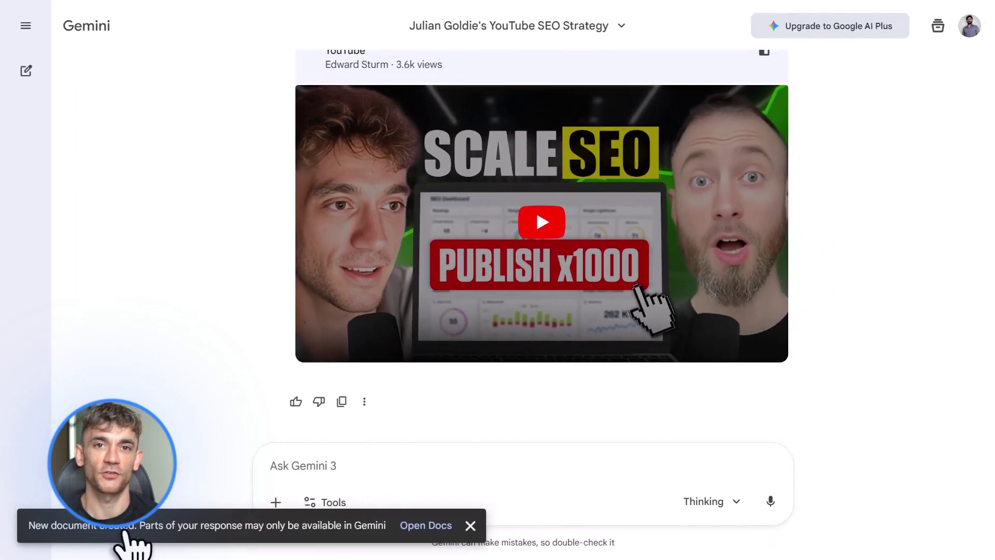
left_click(426, 527)
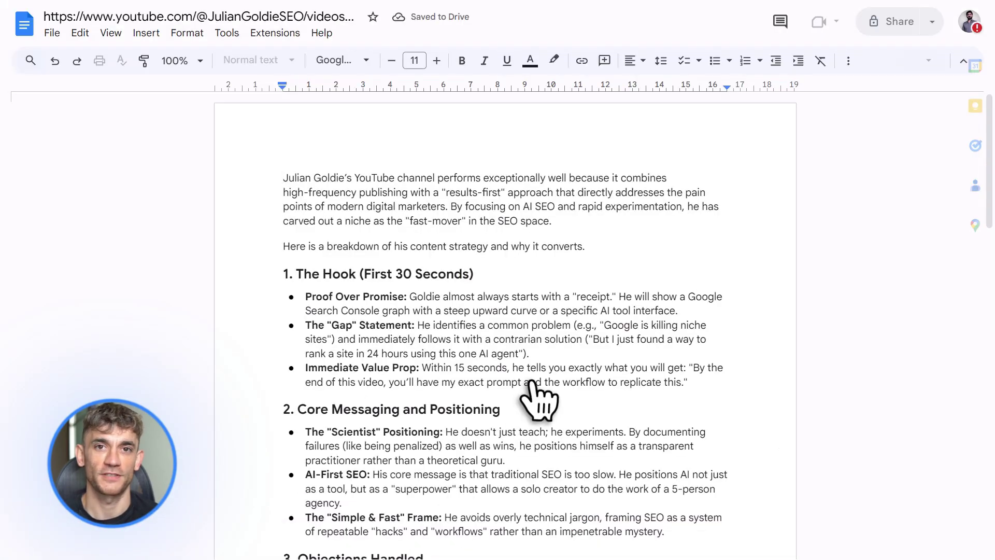
scroll(536, 399, "down", 4)
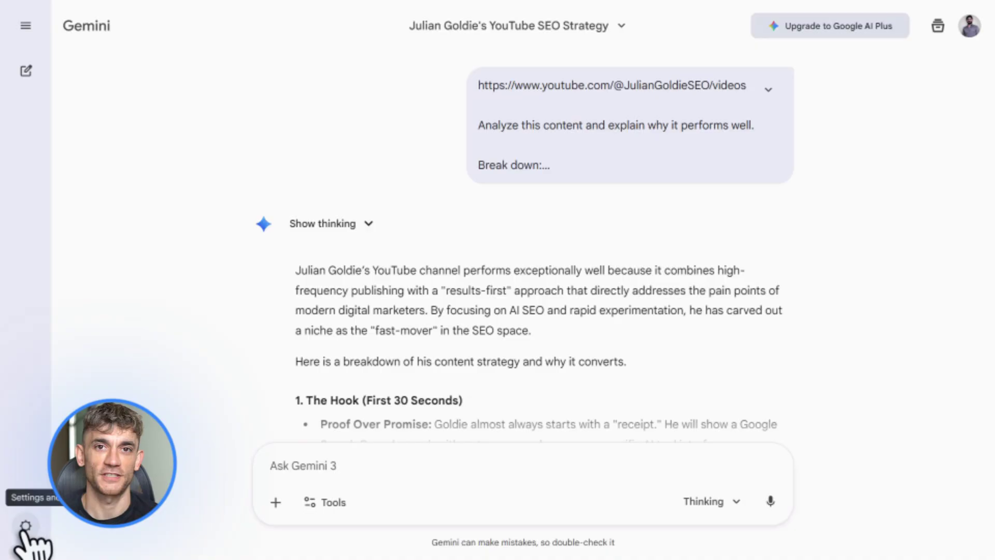
Turn on Google Workspace under Settings > Connected apps and confirm the connection
left_click(25, 526)
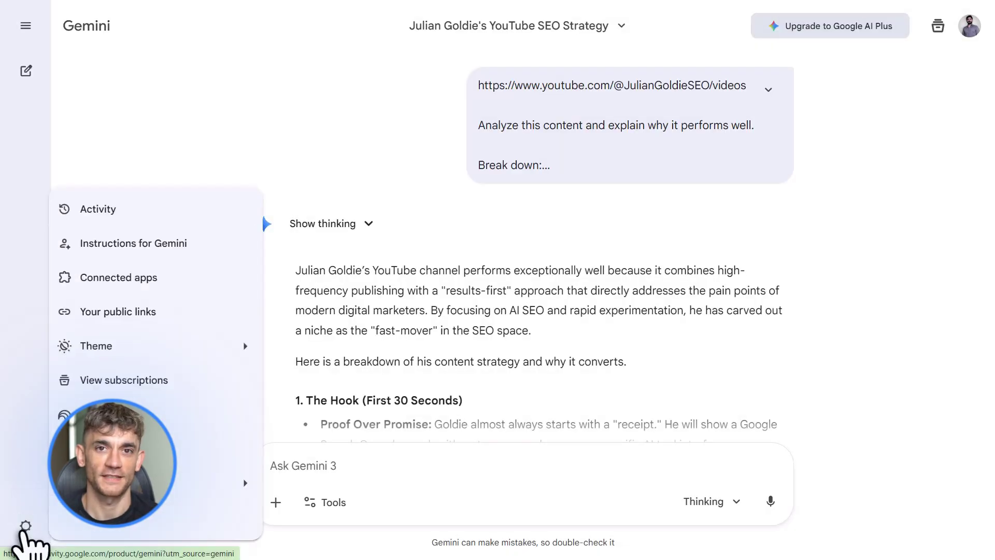
left_click(162, 306)
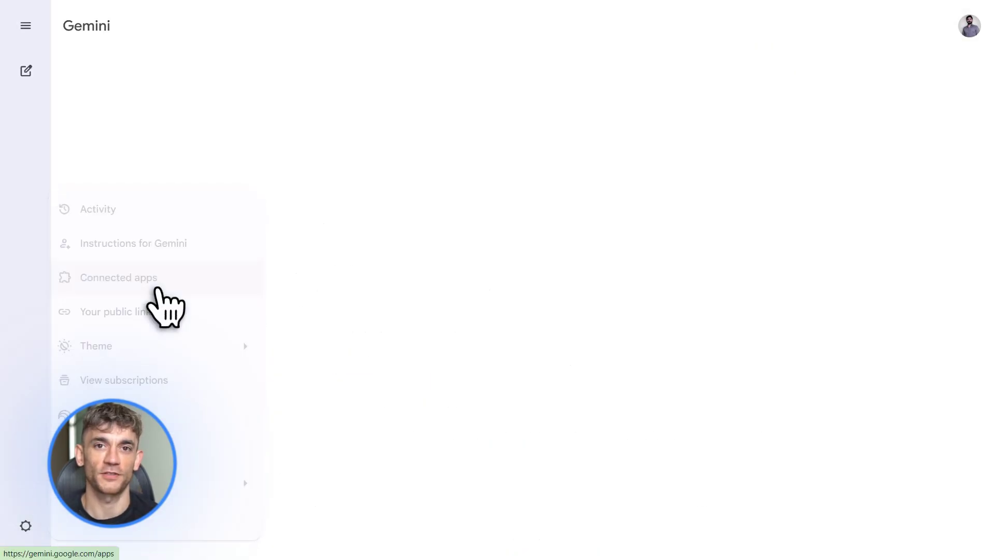
scroll(533, 279, "down", 2)
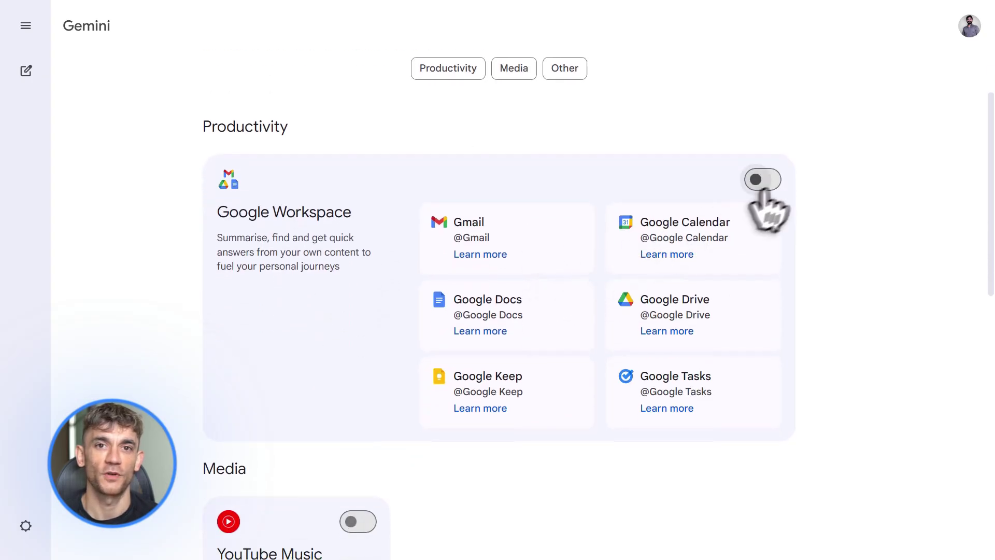
left_click(762, 179)
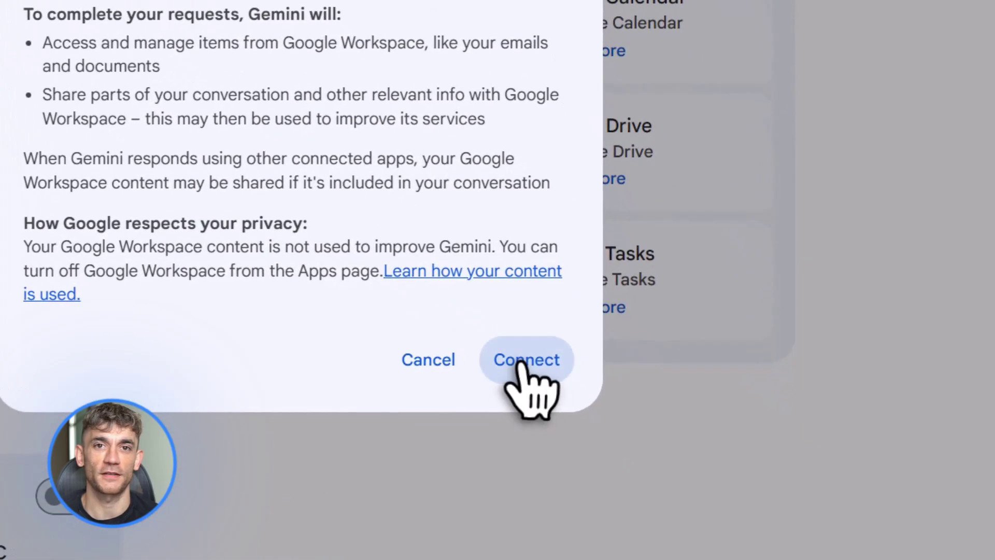
left_click(634, 439)
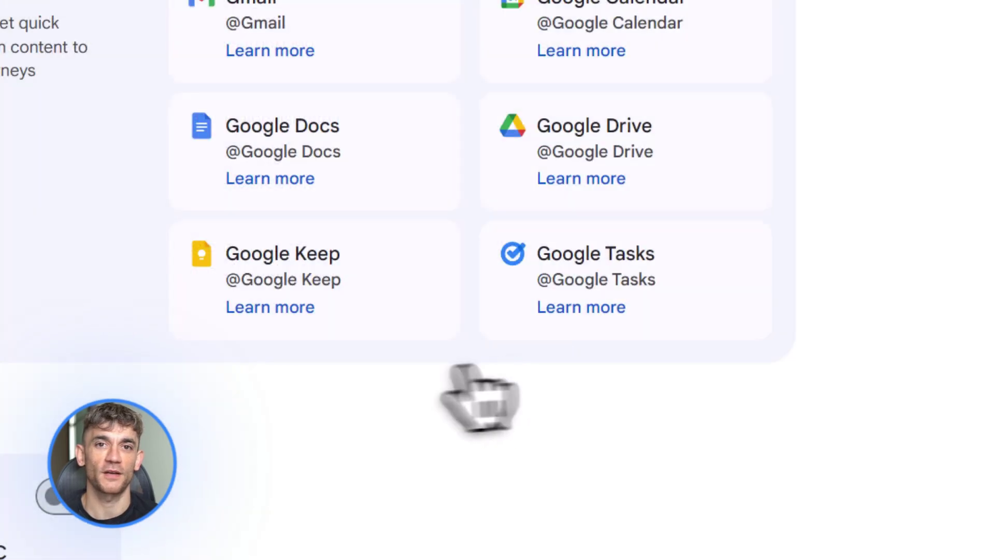
scroll(534, 456, "down", 5)
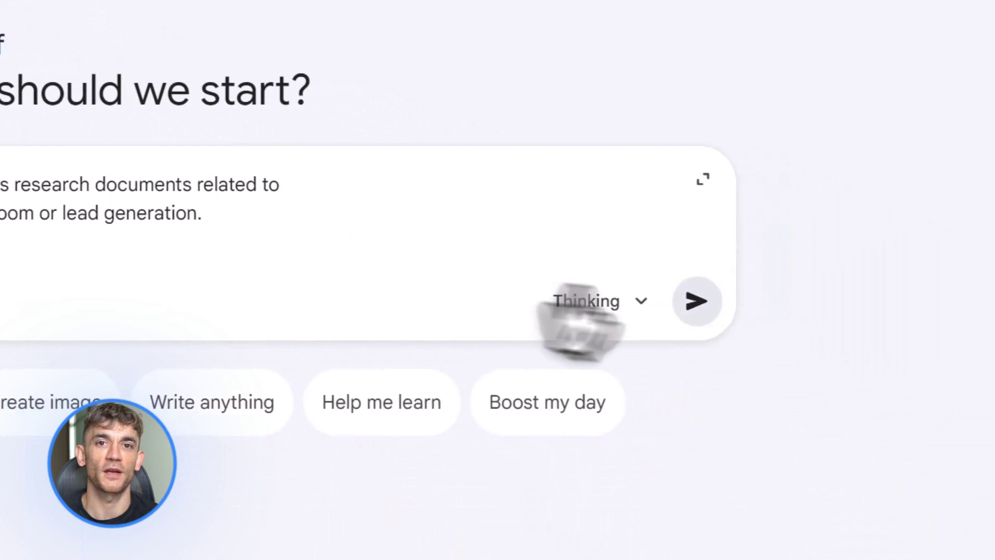
Send the request for previous research documents and scroll through Gemini's Drive-based answer
left_click(697, 301)
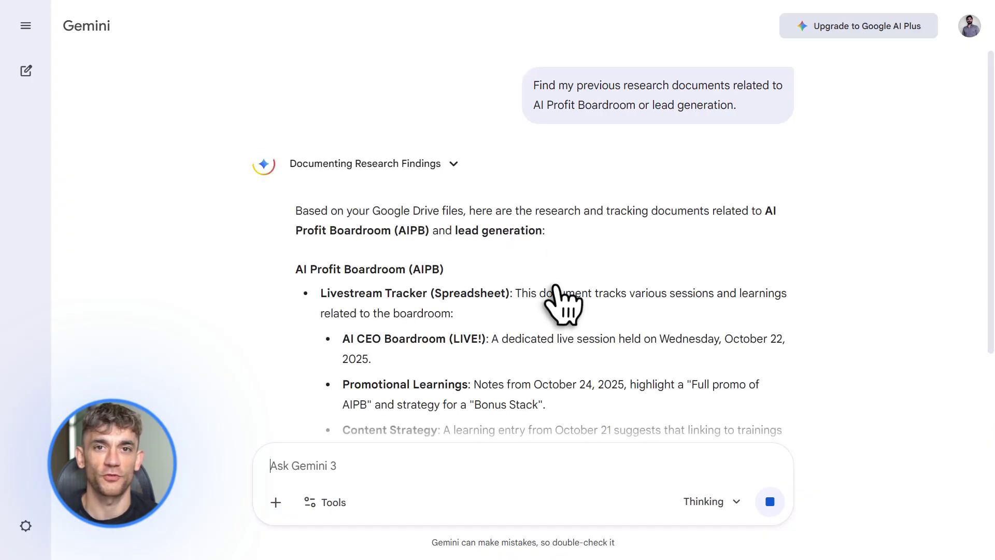
scroll(564, 305, "down", 5)
scroll(563, 305, "down", 4)
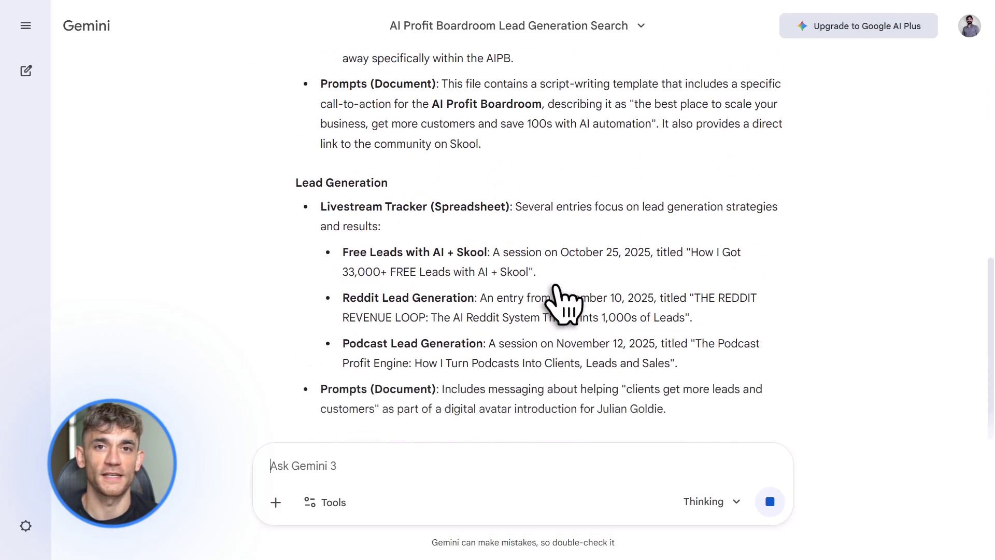
scroll(564, 305, "up", 4)
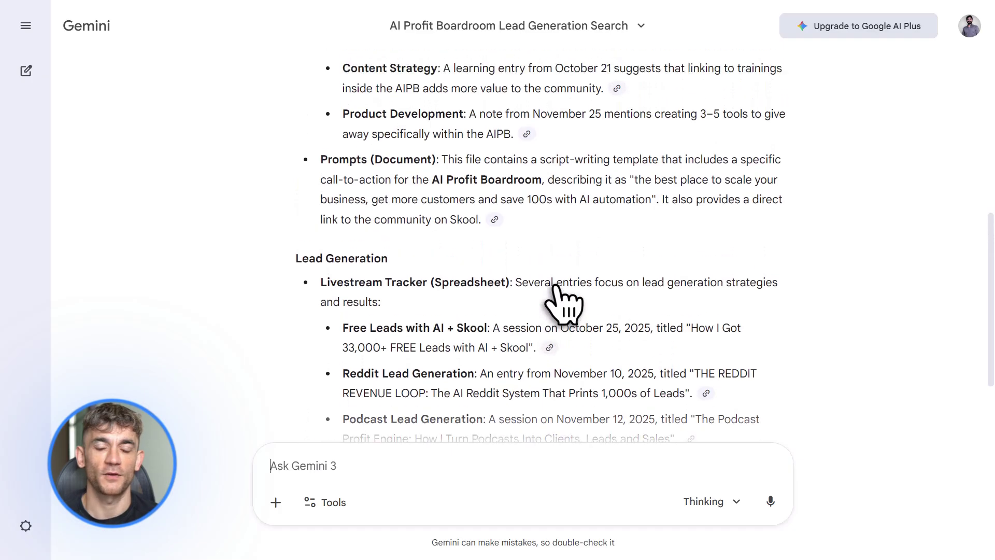
scroll(564, 306, "up", 5)
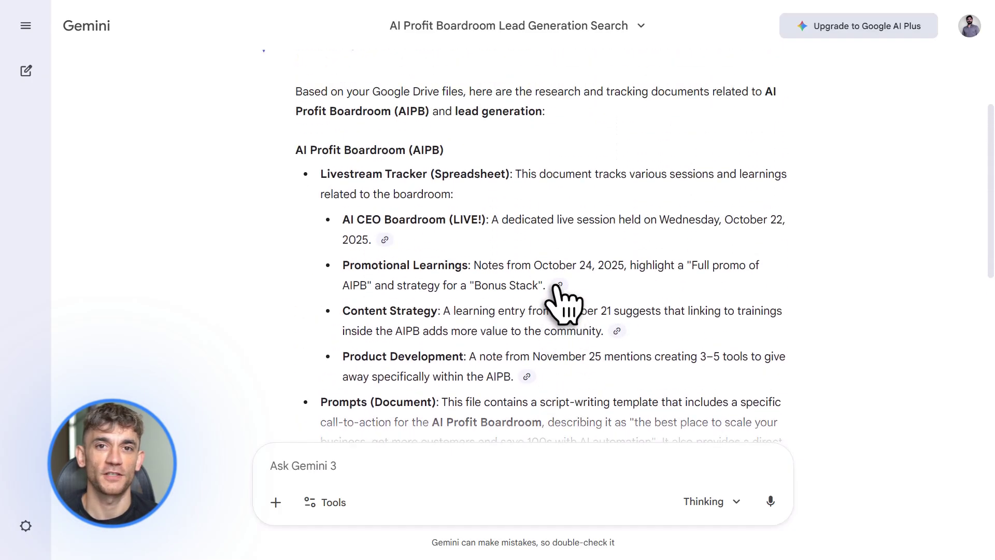
scroll(564, 306, "down", 2)
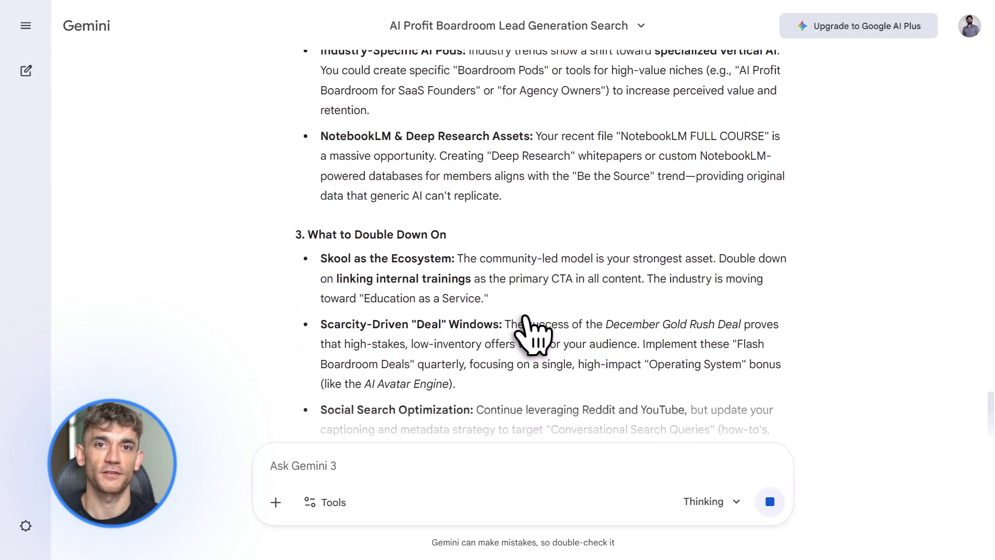
scroll(528, 326, "up", 2)
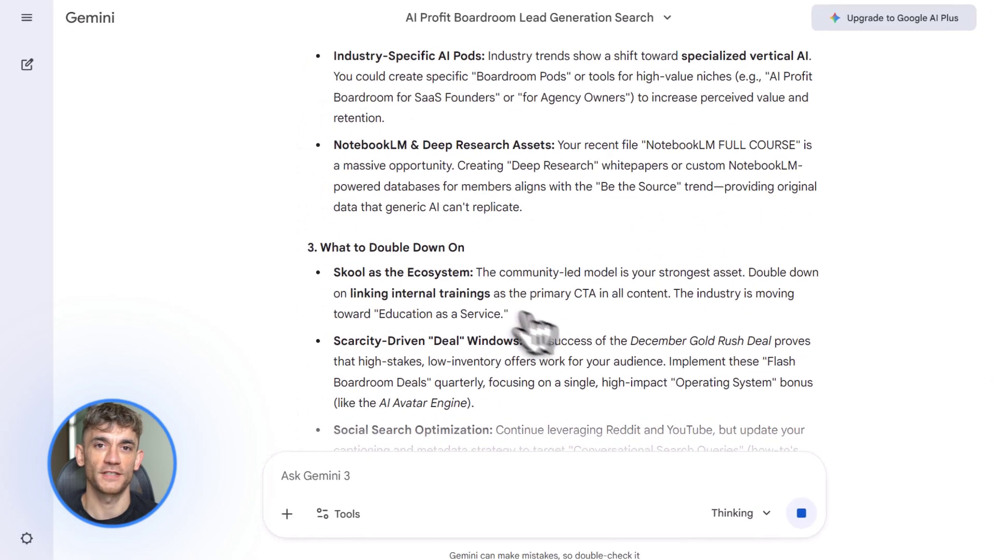
Highlight the What to Double Down On heading and the summary advice about AI Business Operating Systems
left_click_drag(321, 247, 472, 249)
left_click(760, 272)
scroll(821, 456, "down", 5)
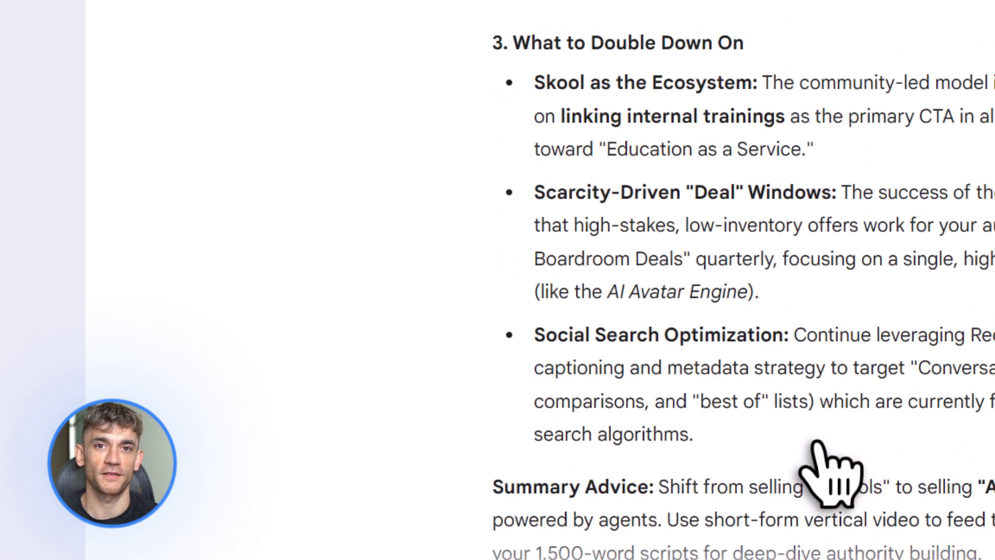
left_click_drag(656, 466, 994, 457)
left_click_drag(695, 391, 949, 386)
left_click(422, 410)
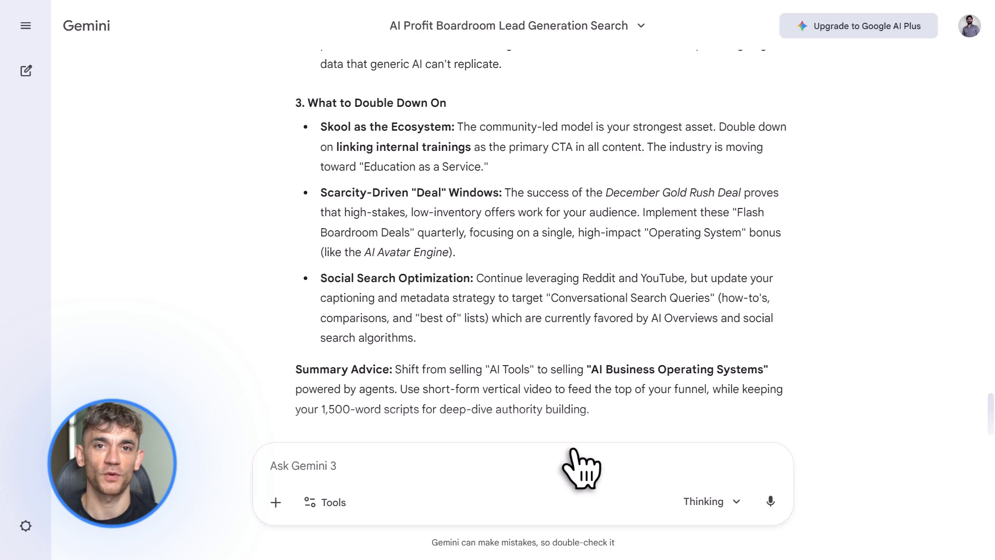
Paste and submit the 60-day lead generation plan prompt, then expand it in full
left_click(421, 476)
key("ctrl+v")
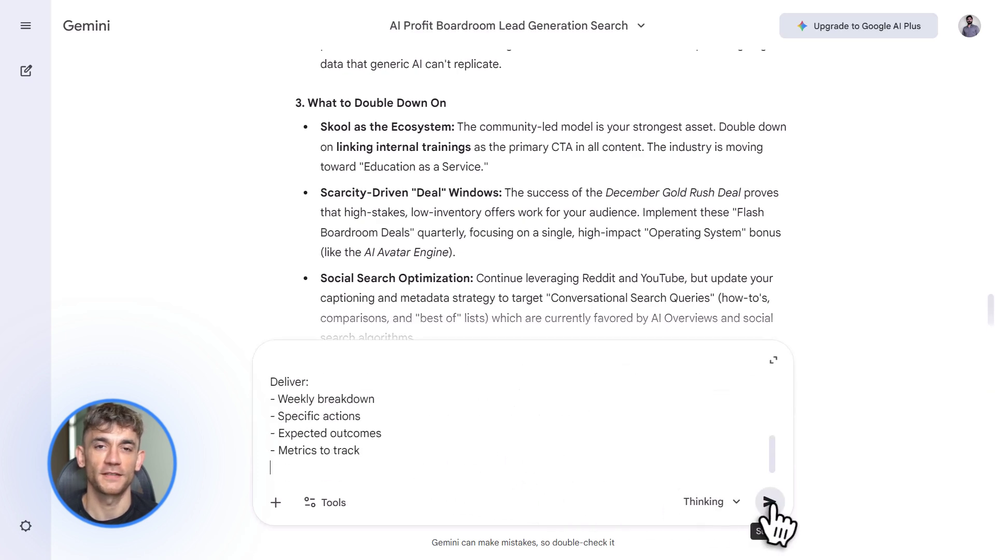
left_click(770, 502)
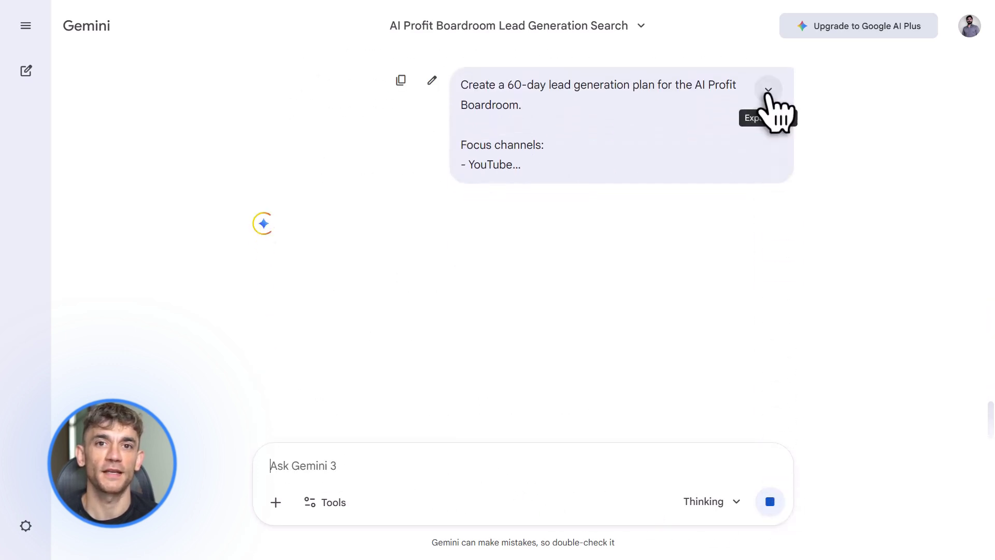
left_click(768, 91)
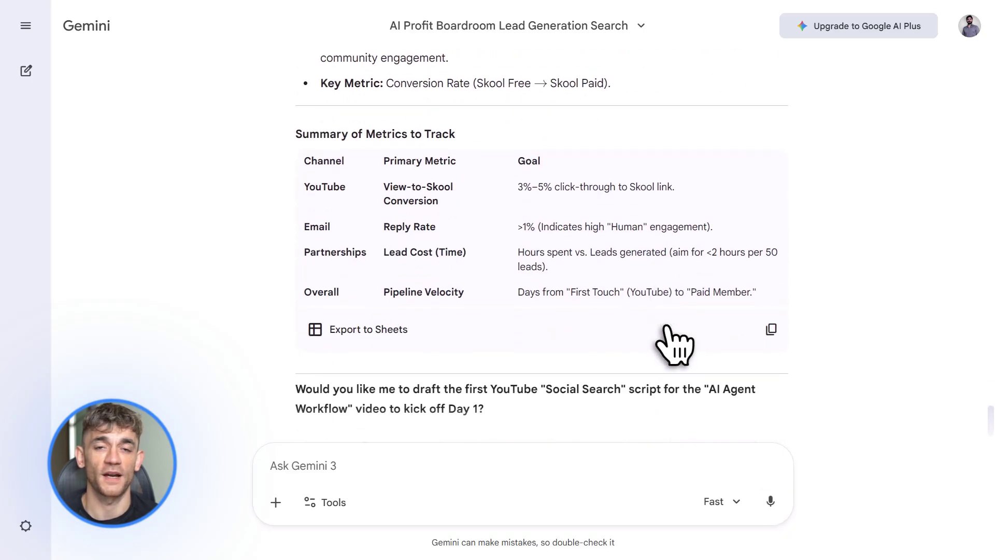
Review the response and highlight the Summary of Metrics to Track heading
scroll(669, 332, "up", 2)
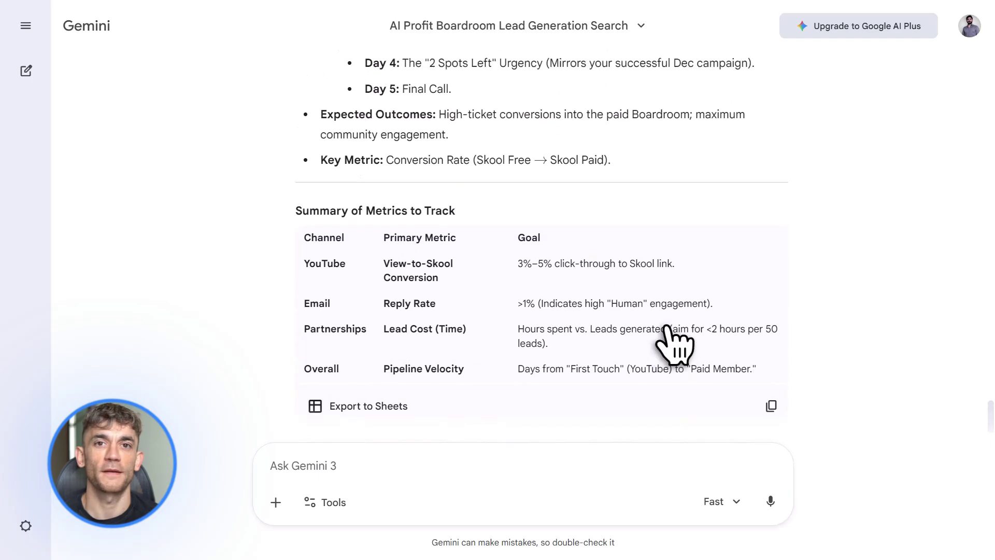
left_click_drag(295, 211, 399, 213)
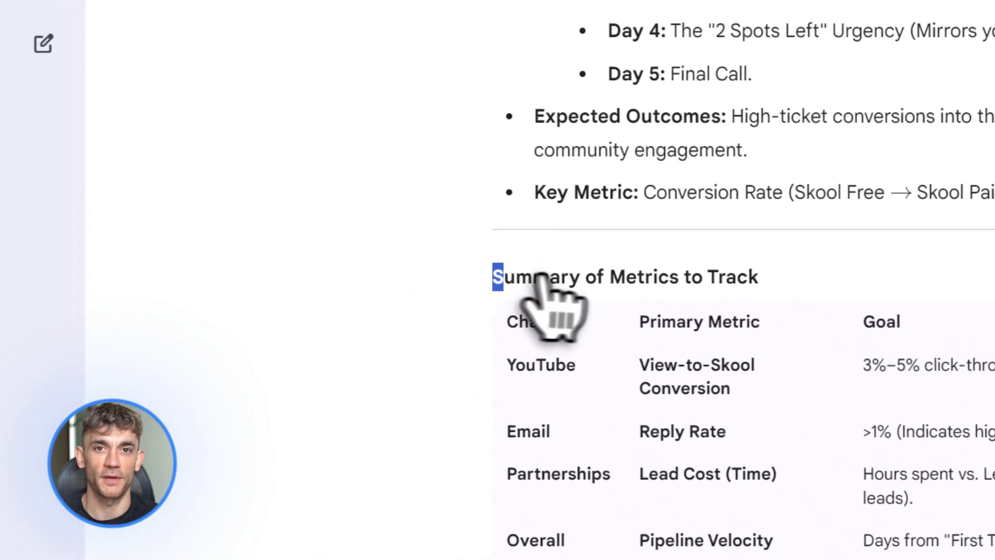
left_click_drag(670, 280, 734, 277)
left_click(762, 274)
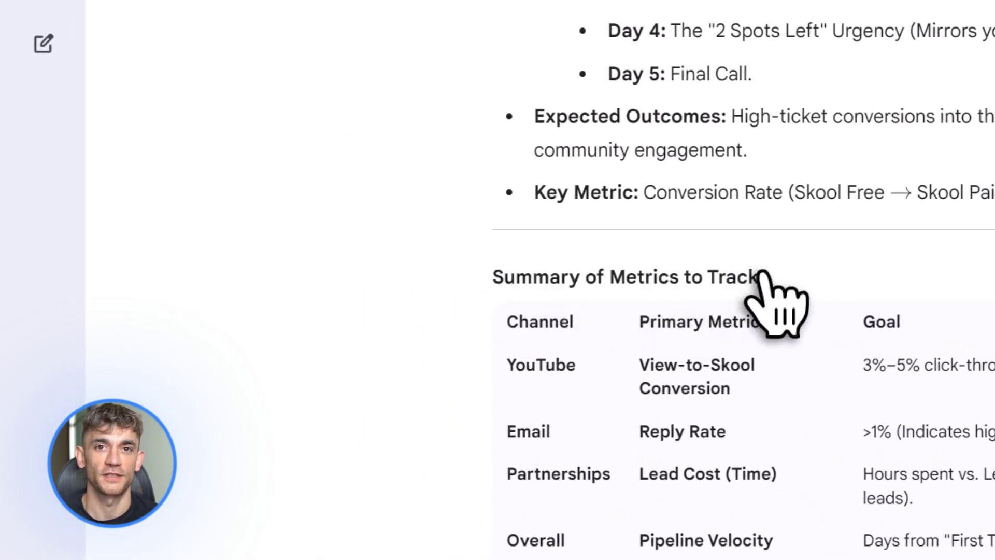
scroll(773, 274, "up", 5)
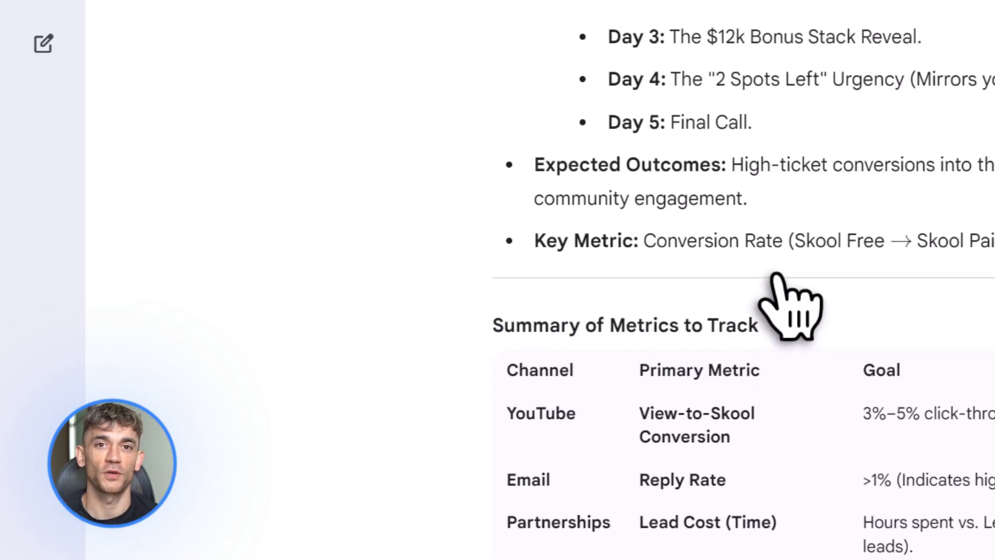
scroll(775, 274, "down", 5)
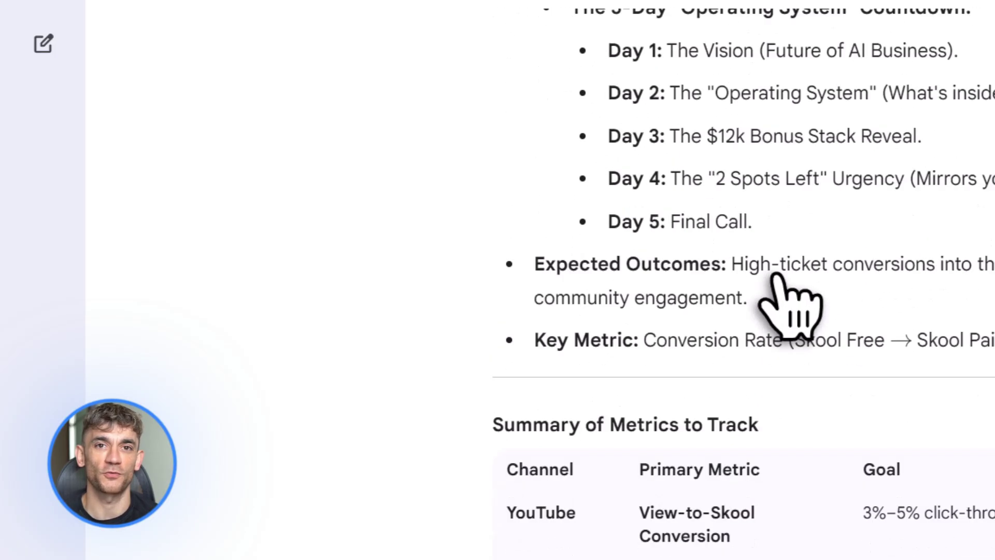
scroll(775, 275, "down", 1)
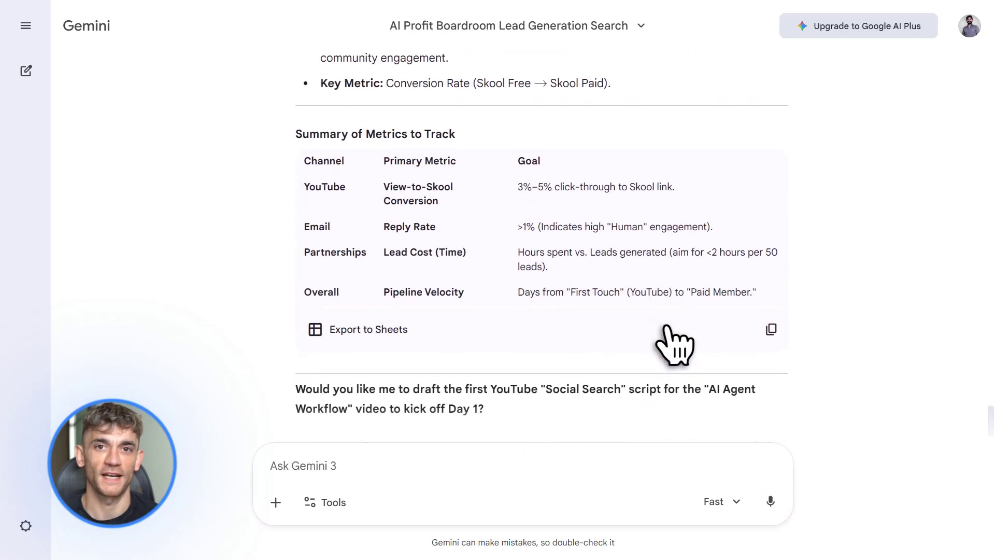
scroll(673, 345, "up", 2)
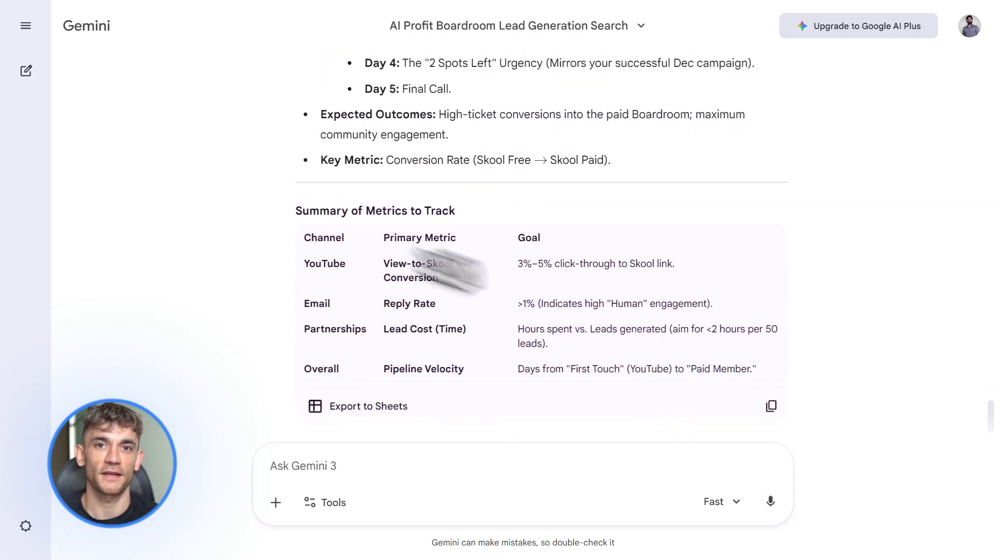
left_click_drag(295, 212, 397, 213)
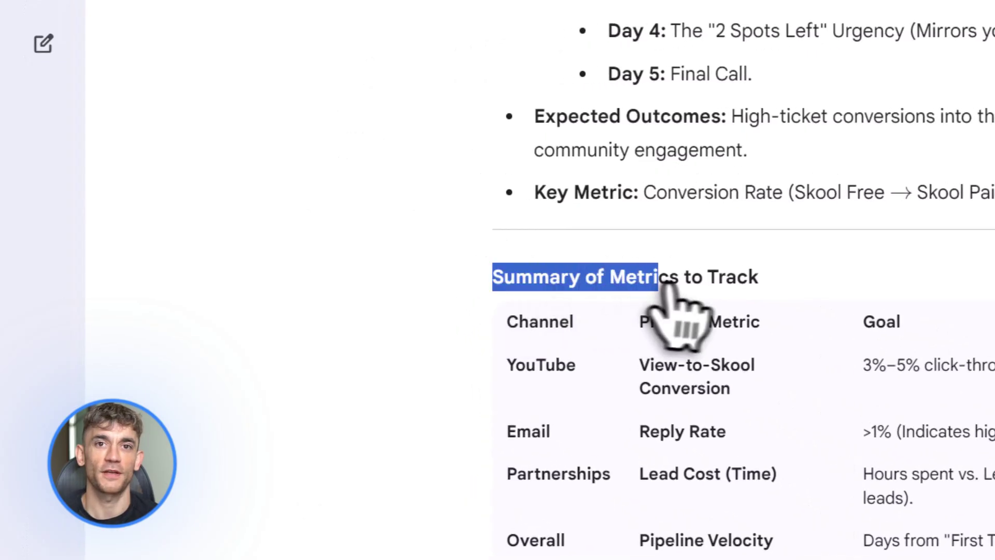
left_click_drag(663, 283, 761, 274)
left_click(761, 274)
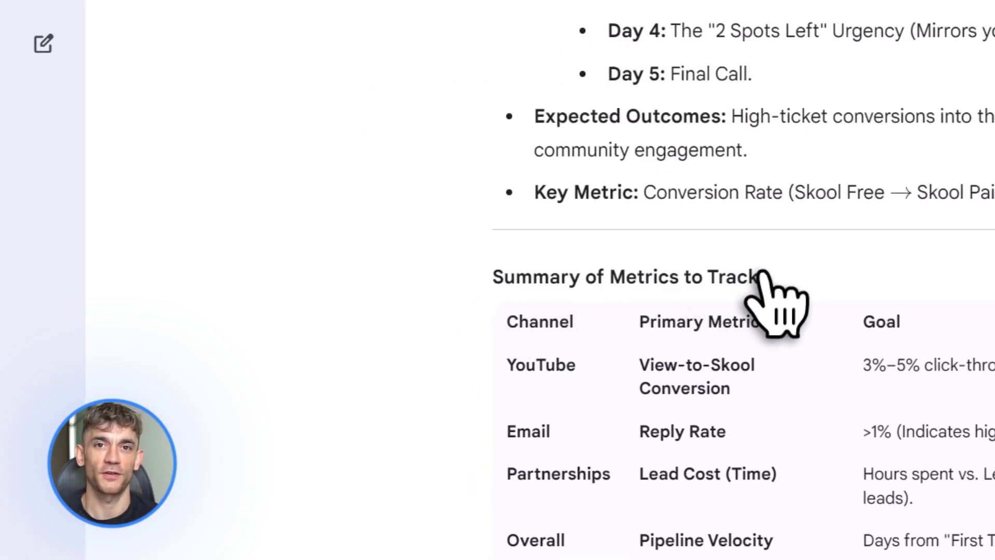
Paste a follow-up asking why YouTube was prioritized and how the plan adapts to limited resources
scroll(785, 296, "up", 8)
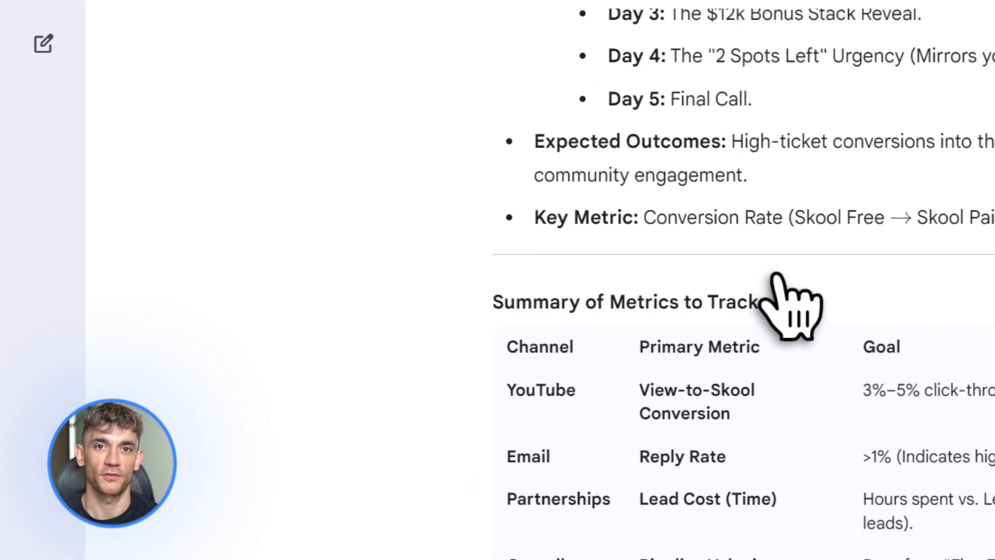
scroll(777, 277, "down", 10)
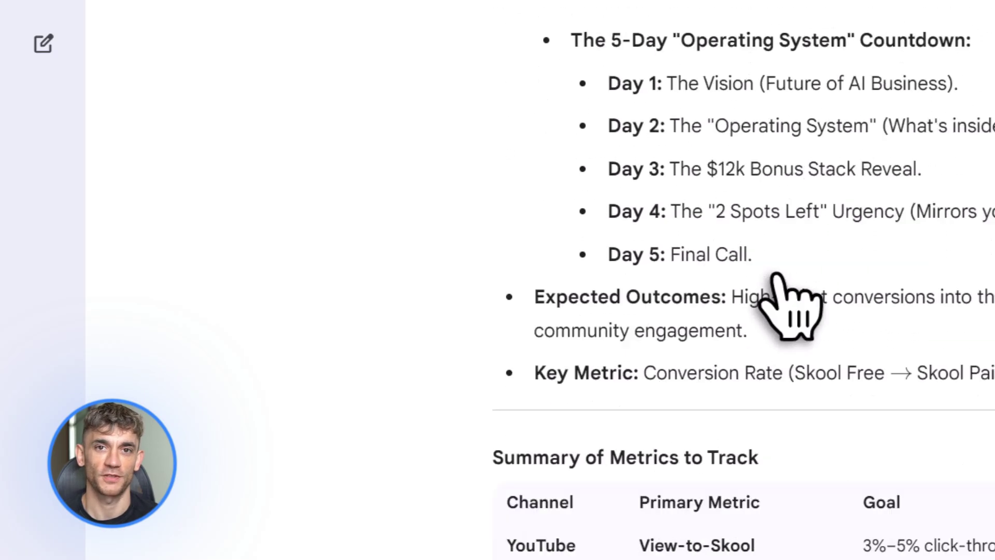
scroll(789, 306, "down", 2)
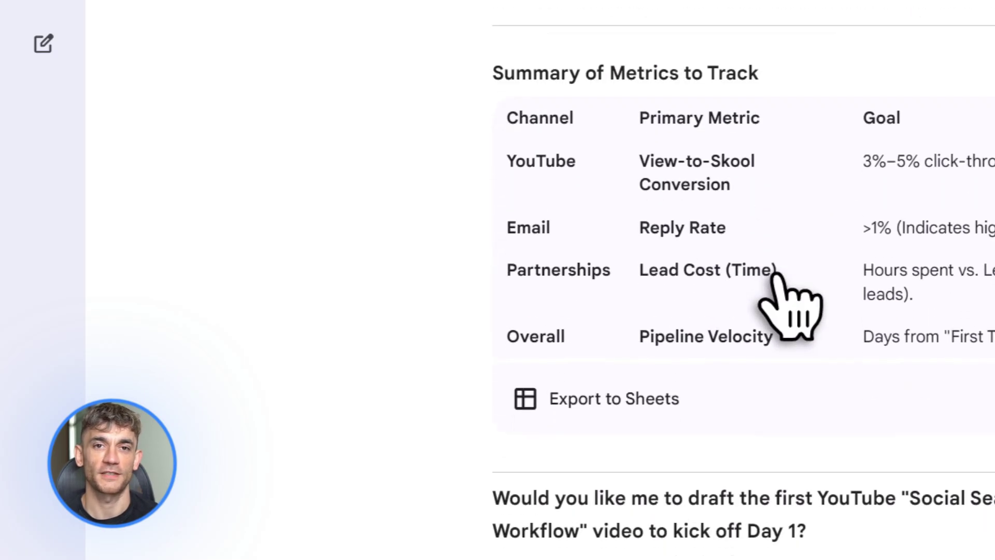
scroll(776, 275, "down", 6)
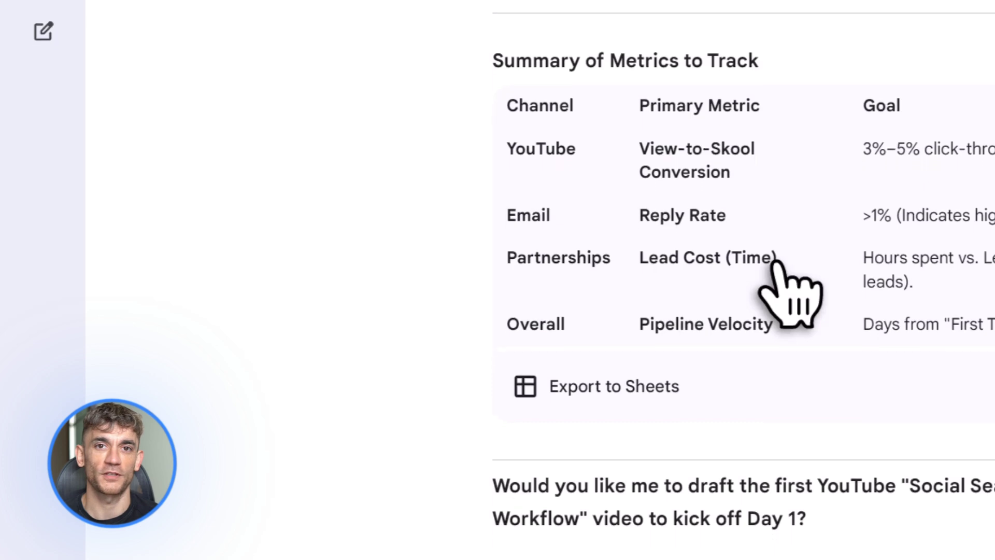
left_click(506, 396)
type("Explain why you prioritized YouTube over other channels and how this strategy adapts if resources are limited.")
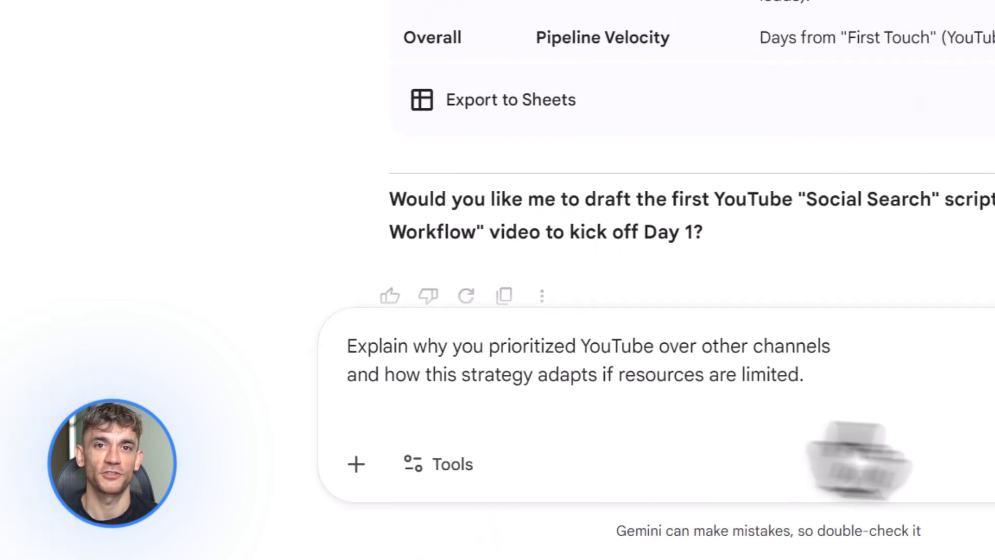
Send the follow-up on YouTube's priority and limited resources, then read the YouTube Priority section
left_click(630, 471)
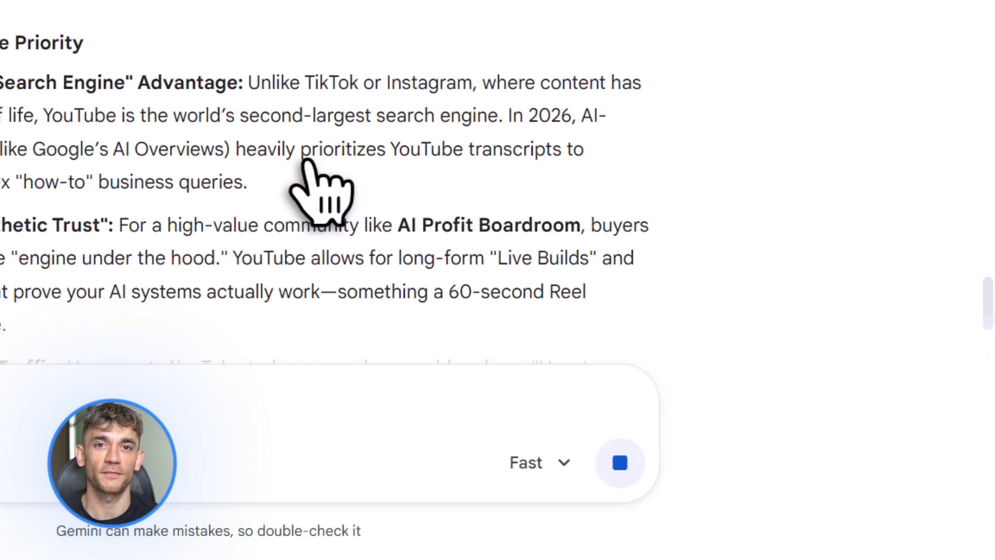
scroll(306, 163, "down", 6)
scroll(308, 171, "down", 6)
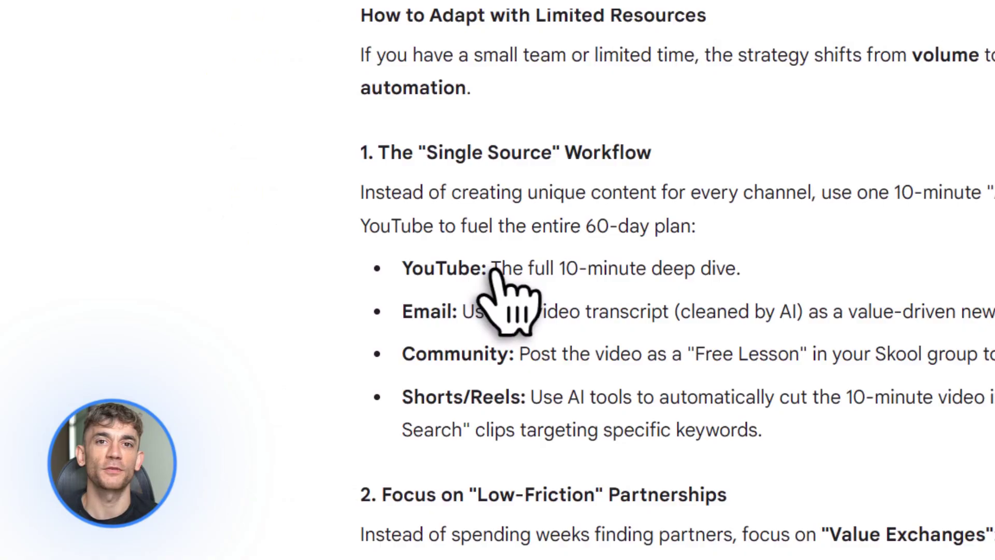
left_click_drag(495, 267, 741, 269)
Review the Limited Resources single-source workflow and bring up the extra tools list
left_click(761, 490)
scroll(761, 373, "down", 10)
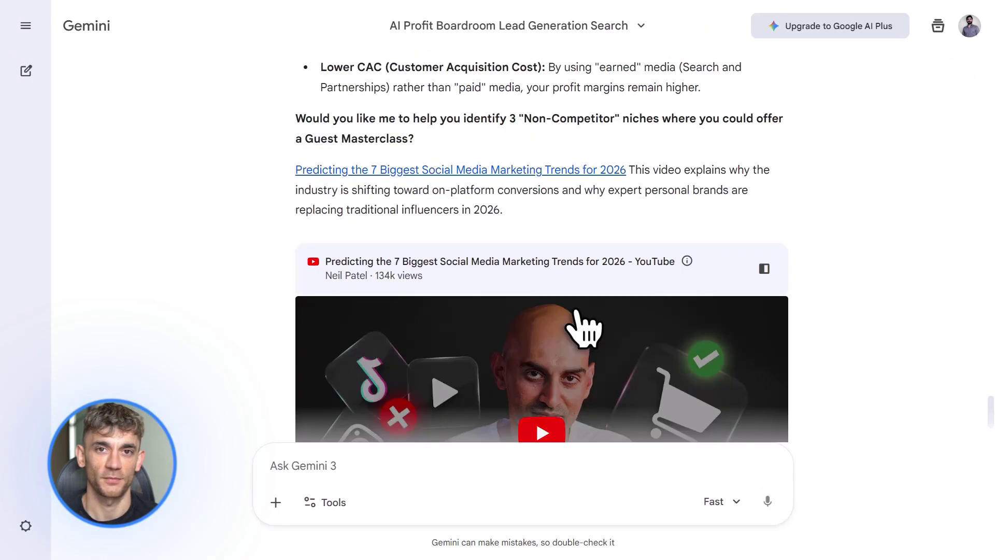
scroll(575, 311, "down", 3)
scroll(576, 311, "up", 15)
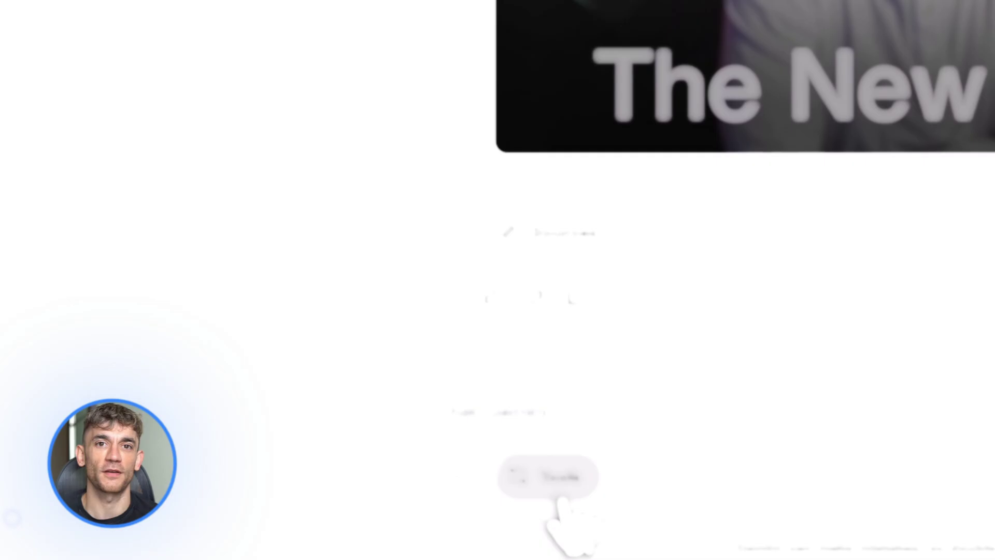
left_click(549, 463)
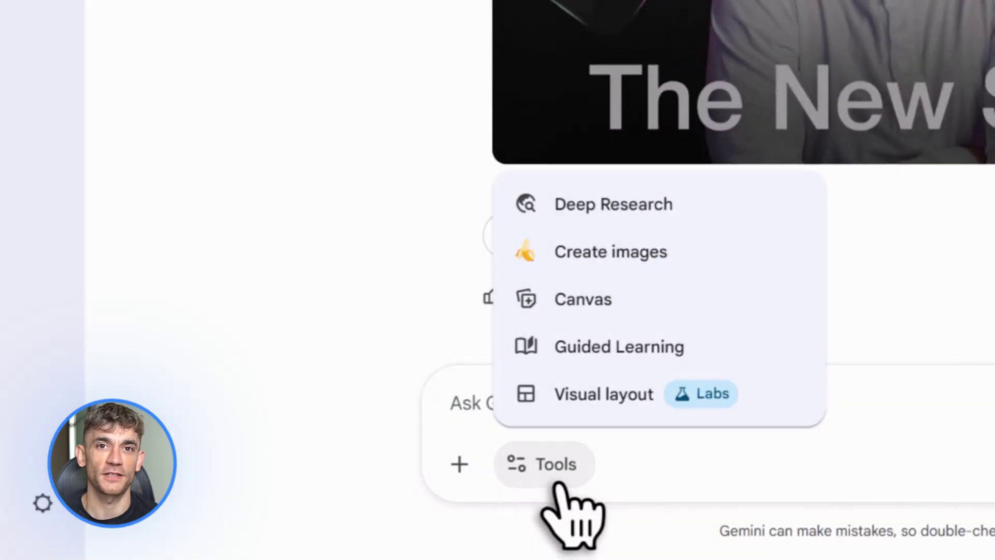
Request an AI Profit Boardroom hero image headlined 'Automate Your Business With AI' with Create images
left_click(592, 261)
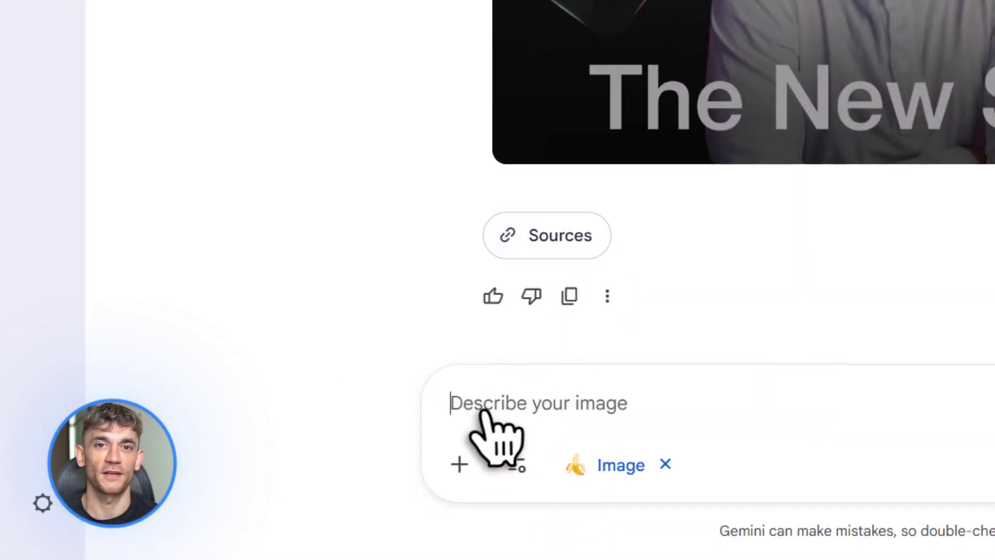
key("ctrl+v")
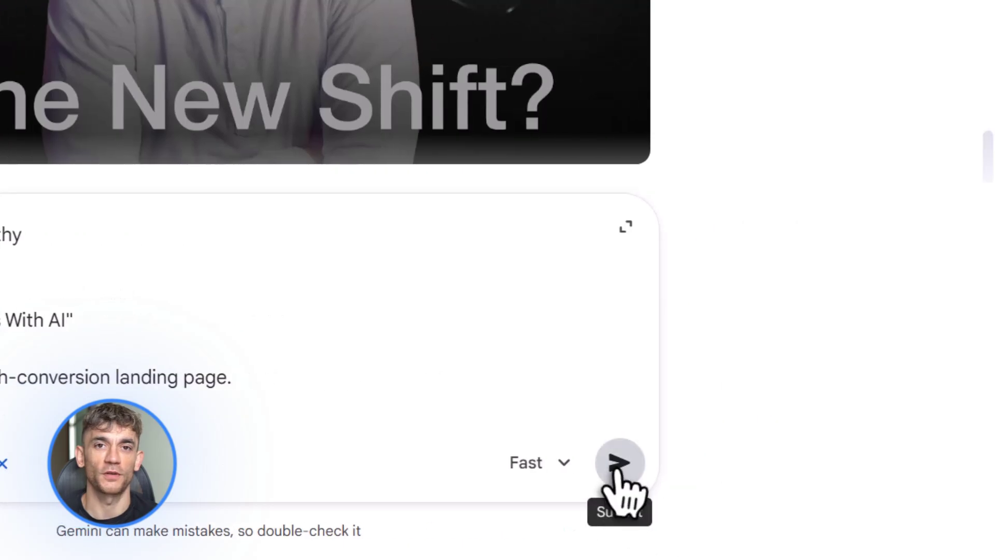
left_click(618, 465)
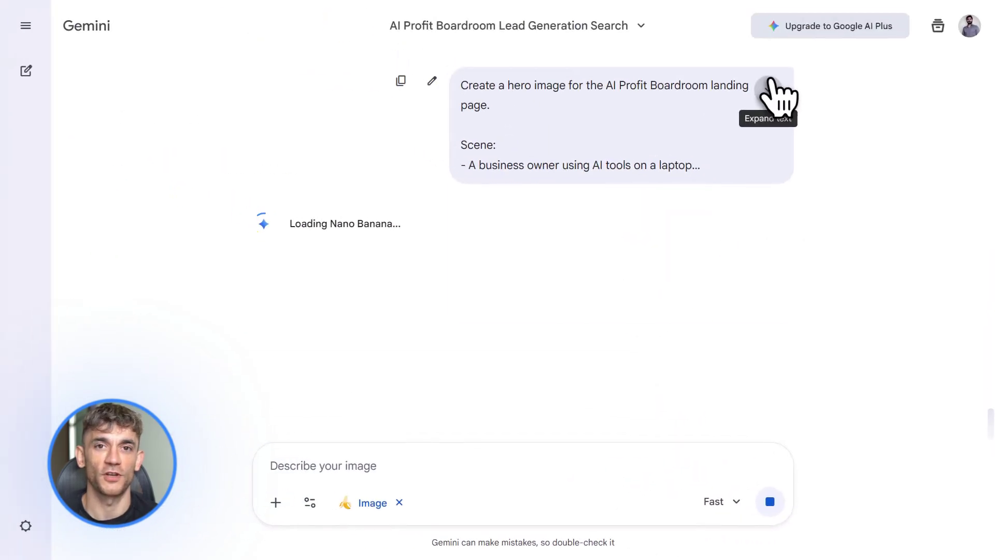
left_click(769, 88)
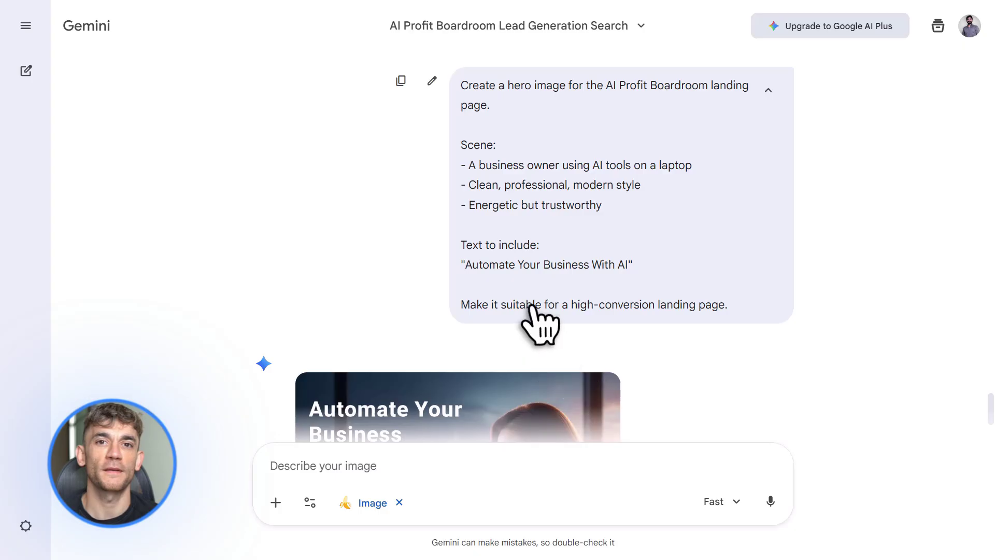
View the businesswoman-at-laptop hero image full screen, then close the viewer
scroll(534, 311, "down", 5)
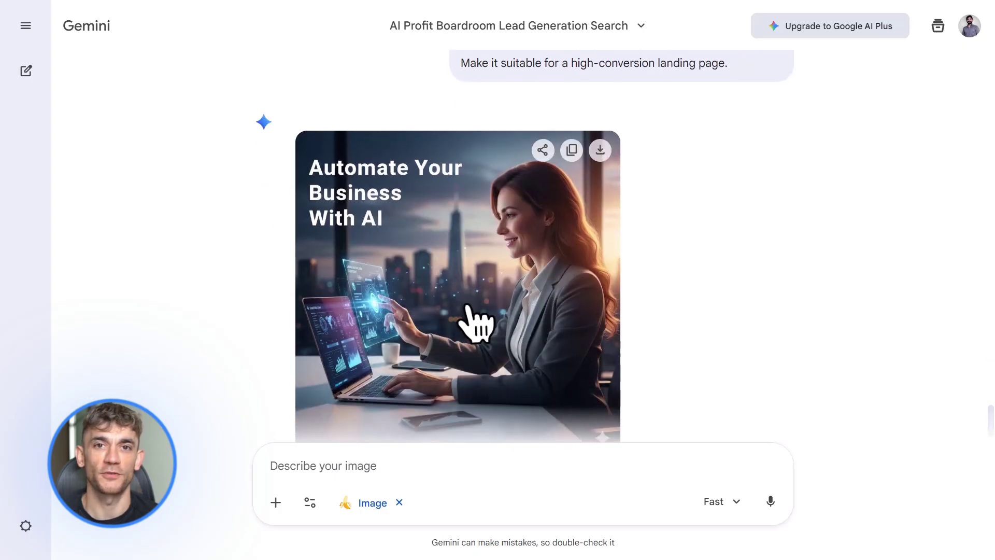
left_click(476, 322)
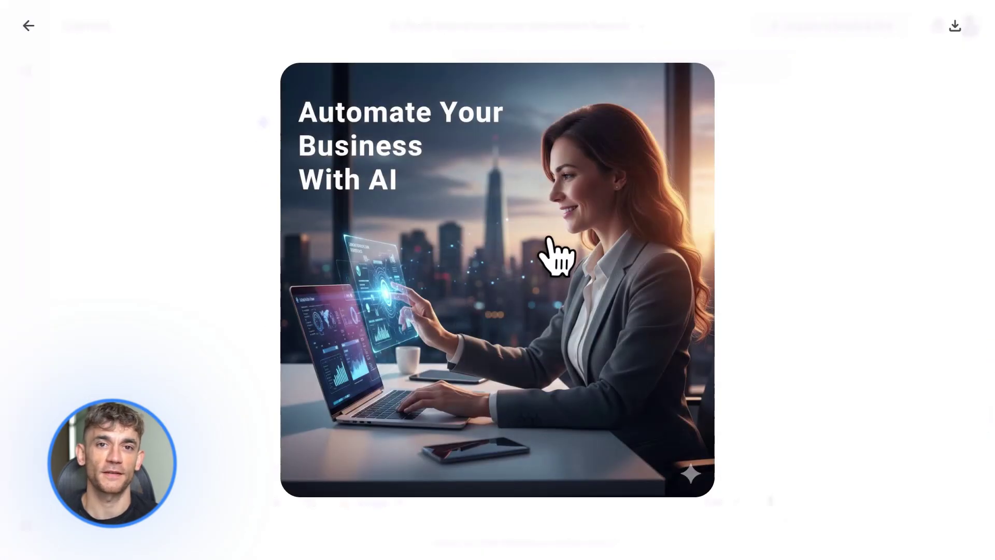
left_click(25, 25)
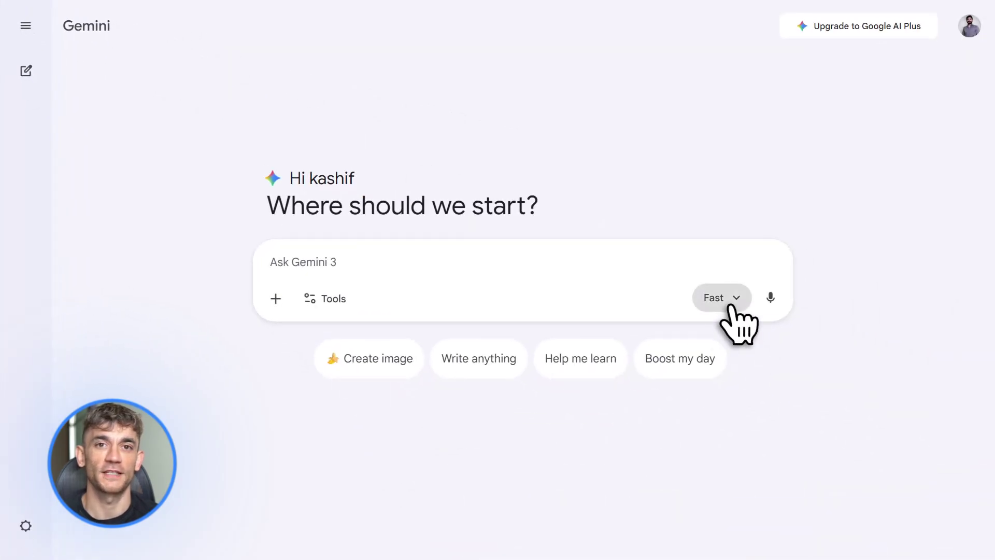
Switch to the Pro model and send the 60-day, 200-lead generation strategy prompt
left_click(732, 306)
left_click(733, 442)
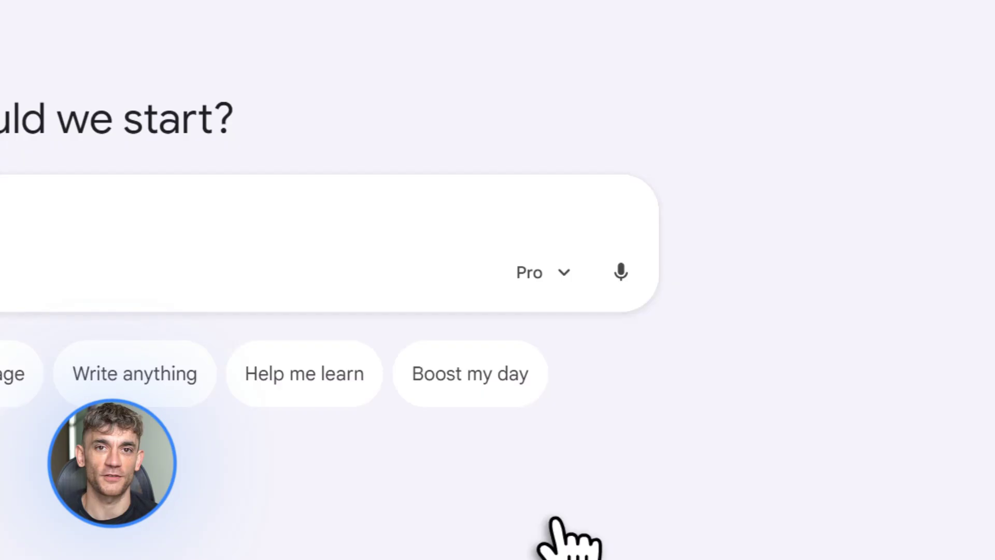
left_click(469, 293)
key("ctrl+v")
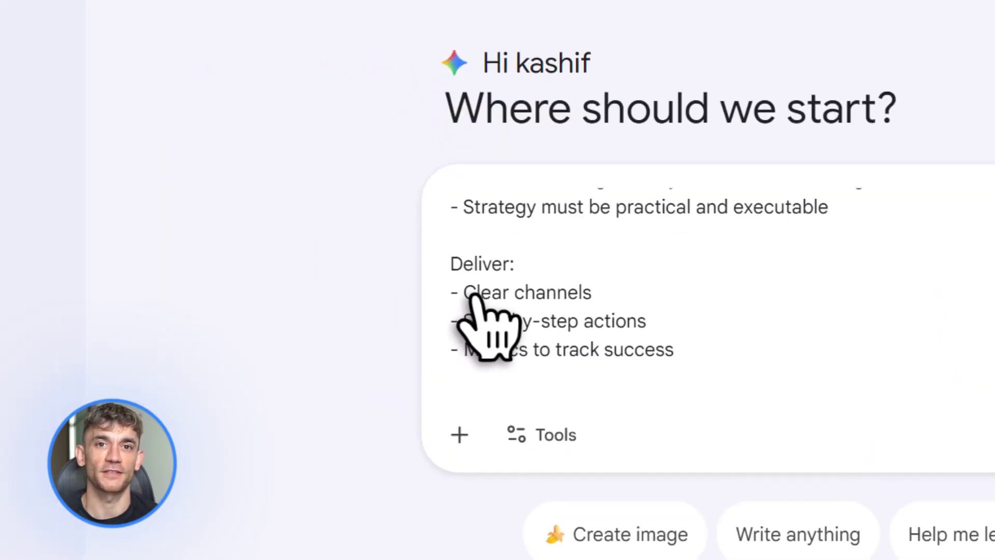
scroll(472, 291, "up", 10)
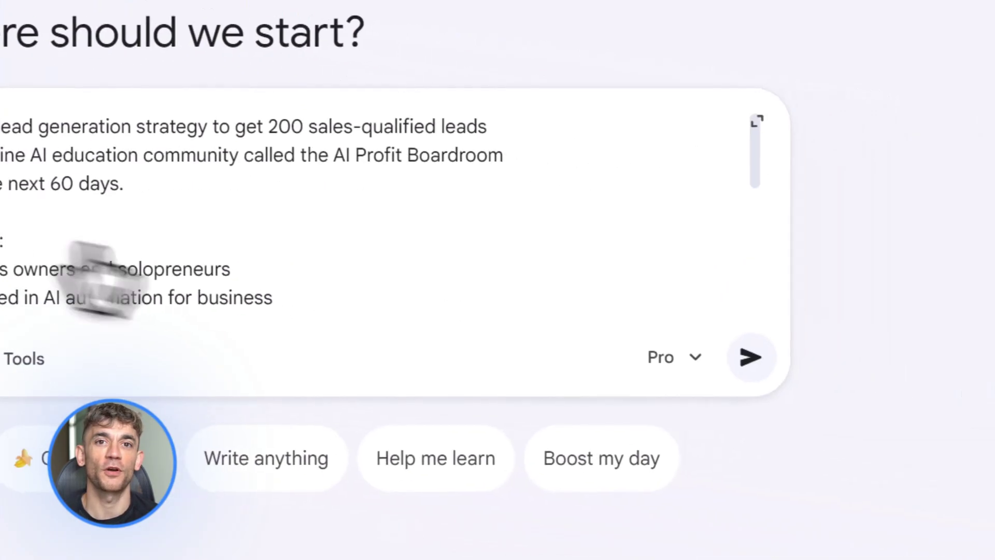
left_click(617, 285)
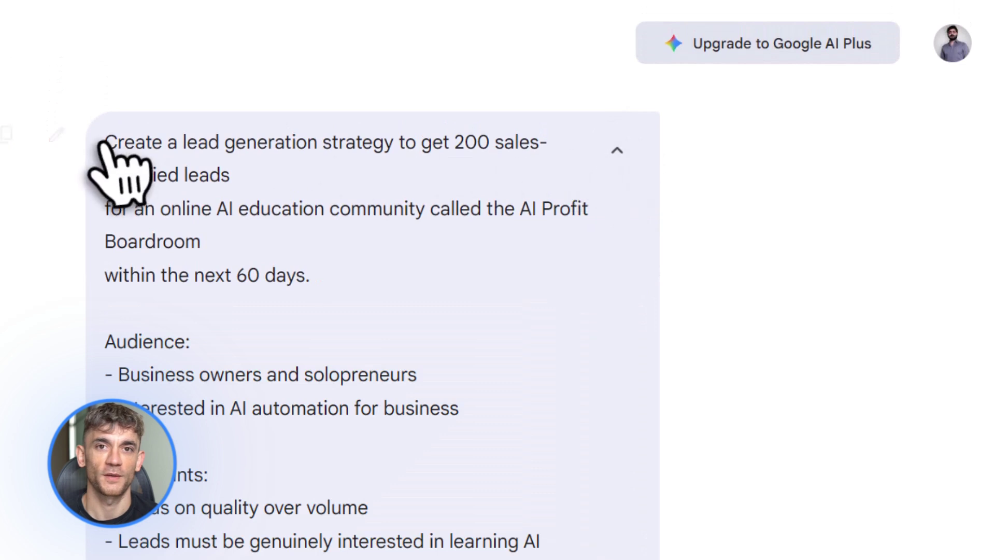
Check the sent prompt's opening on qualified leads for the AI education community Boardroom, then expand it
left_click_drag(111, 146, 134, 200)
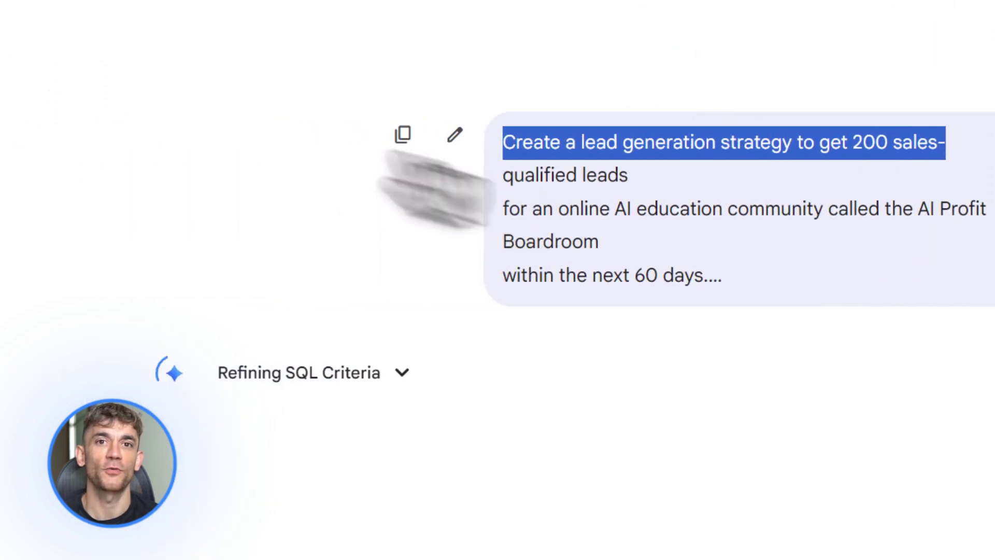
left_click_drag(503, 178, 669, 270)
left_click(528, 205)
left_click_drag(503, 176, 630, 178)
left_click(510, 229)
left_click_drag(504, 215, 956, 213)
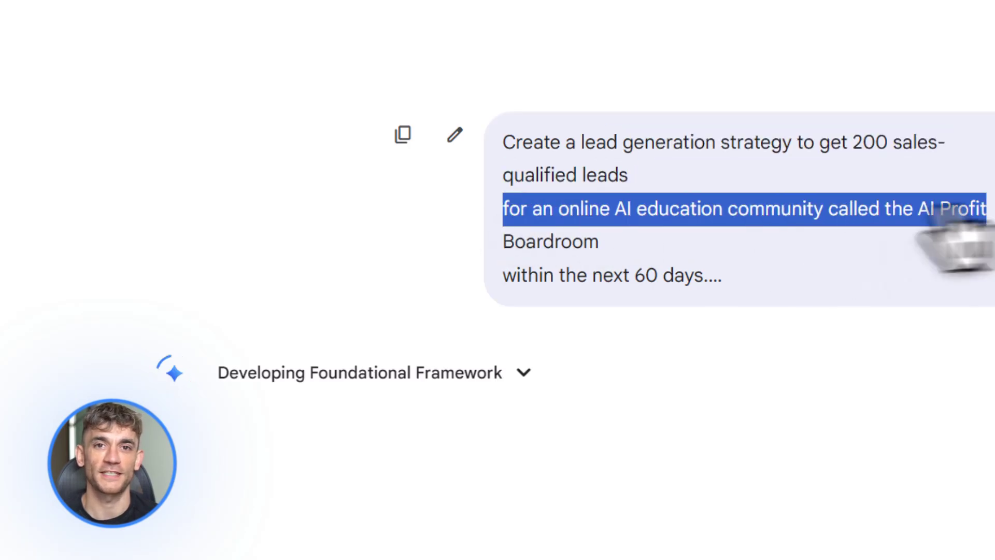
left_click_drag(503, 244, 604, 248)
left_click(616, 151)
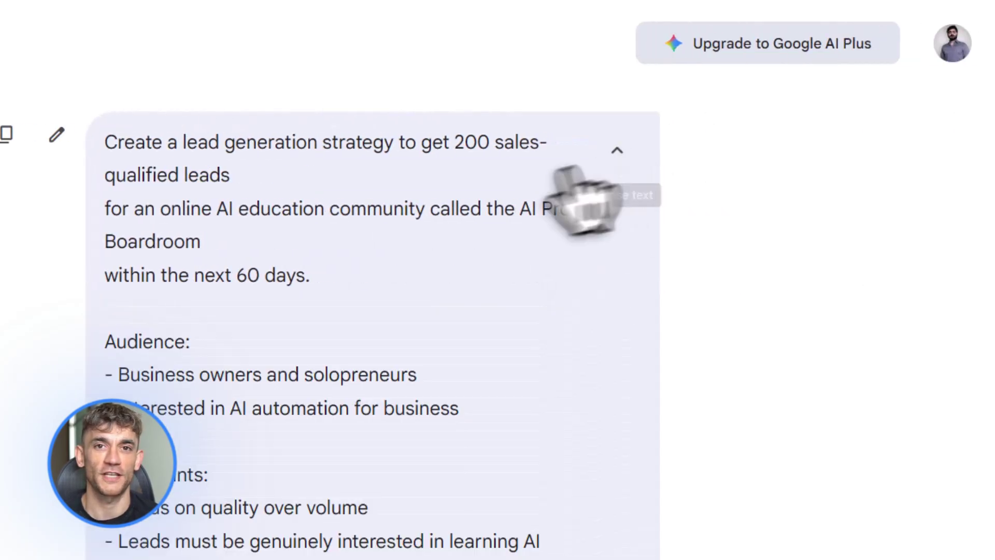
Review the prompt's 60-day timeframe, business-owner audience, AI automation interest and quality-over-volume constraint
left_click_drag(106, 275, 309, 276)
left_click_drag(119, 374, 477, 363)
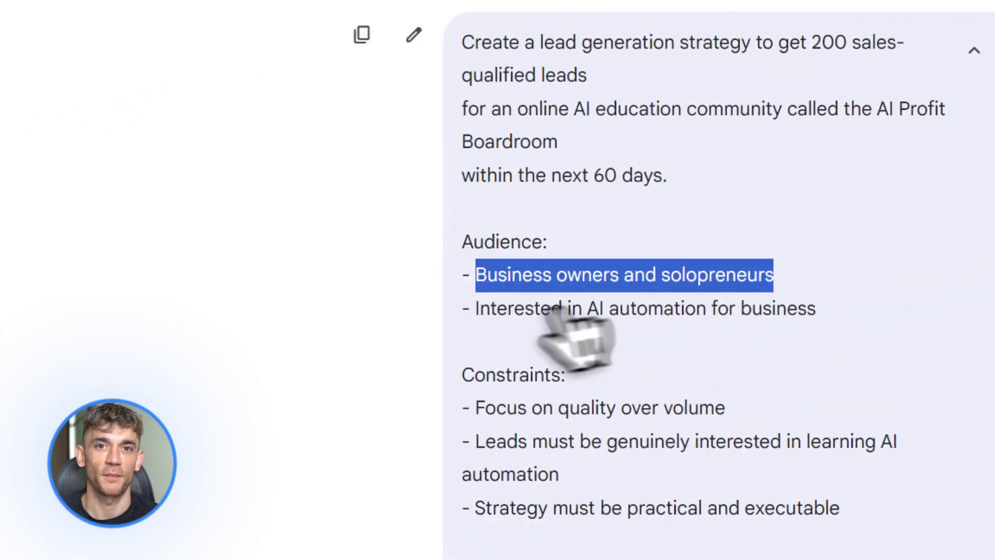
left_click_drag(119, 408, 474, 425)
left_click_drag(111, 511, 389, 520)
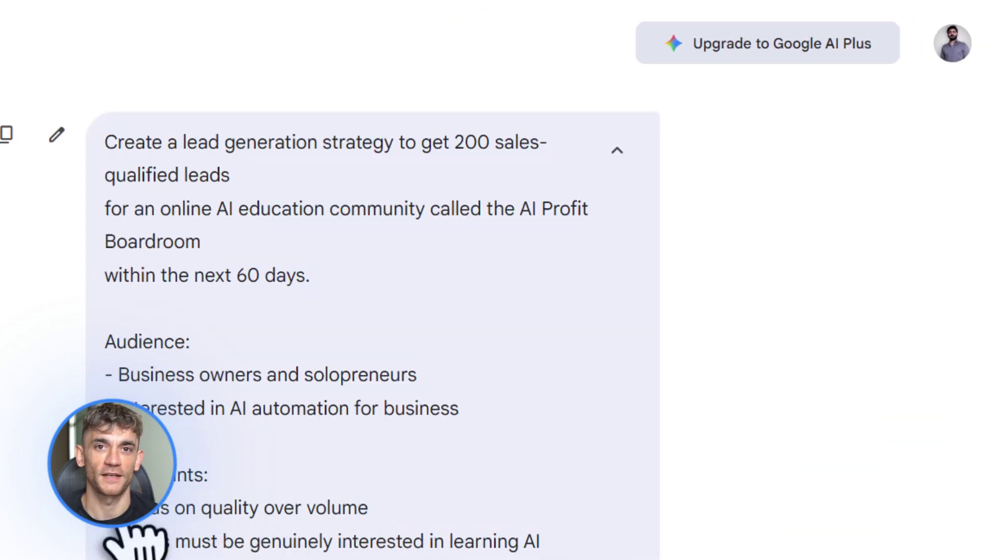
left_click_drag(106, 511, 369, 511)
left_click_drag(438, 300, 862, 302)
scroll(463, 282, "down", 2)
left_click_drag(450, 261, 882, 282)
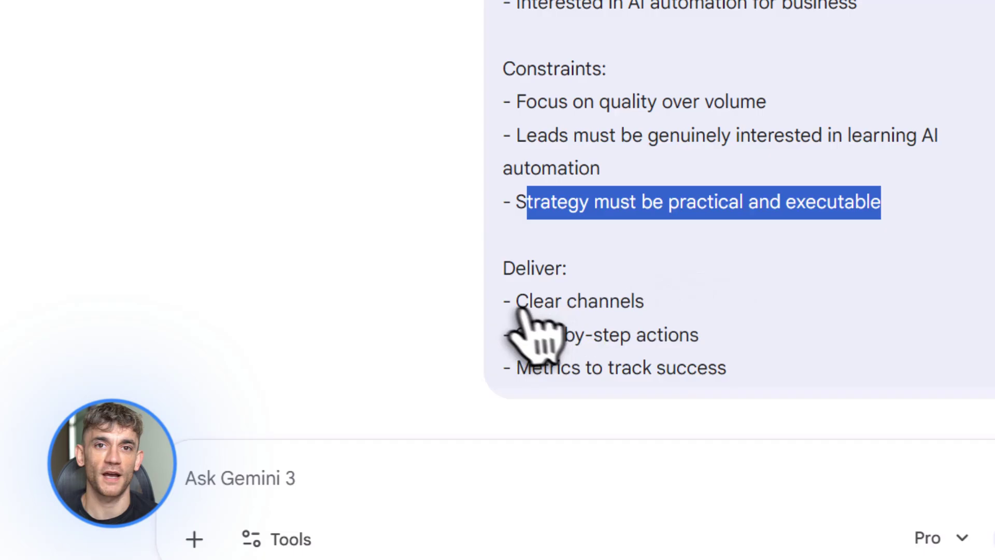
left_click_drag(517, 301, 644, 302)
left_click_drag(517, 335, 698, 335)
left_click_drag(517, 367, 726, 369)
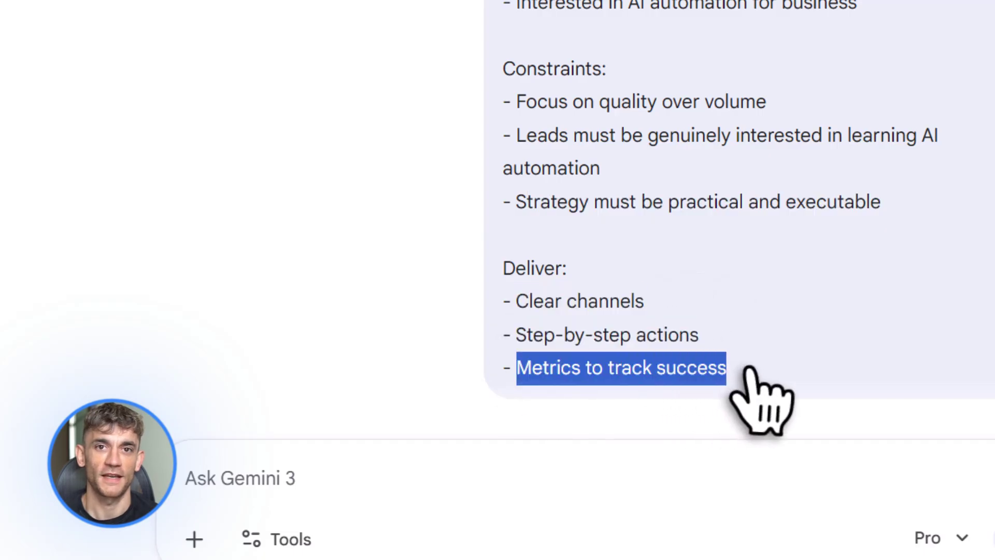
scroll(845, 197, "up", 3)
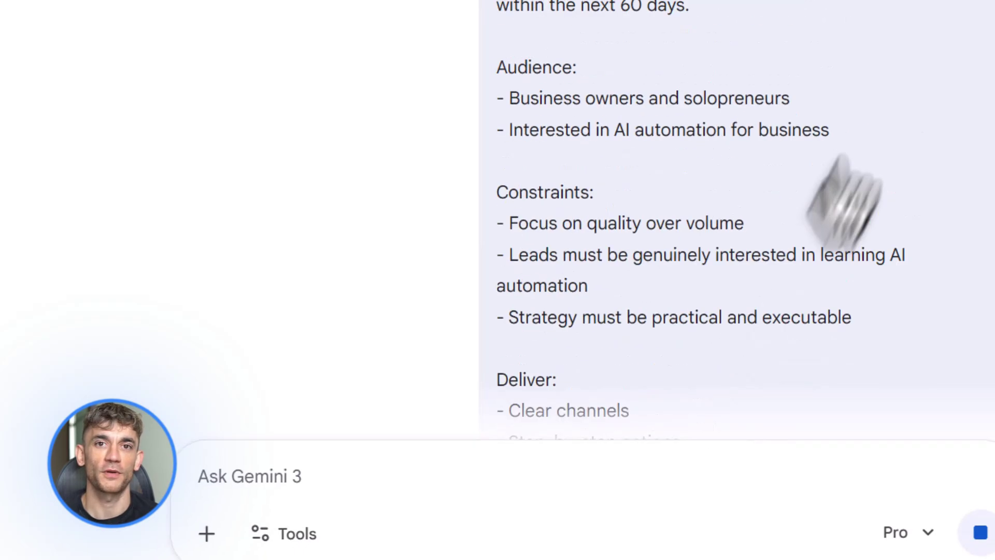
scroll(601, 298, "down", 1)
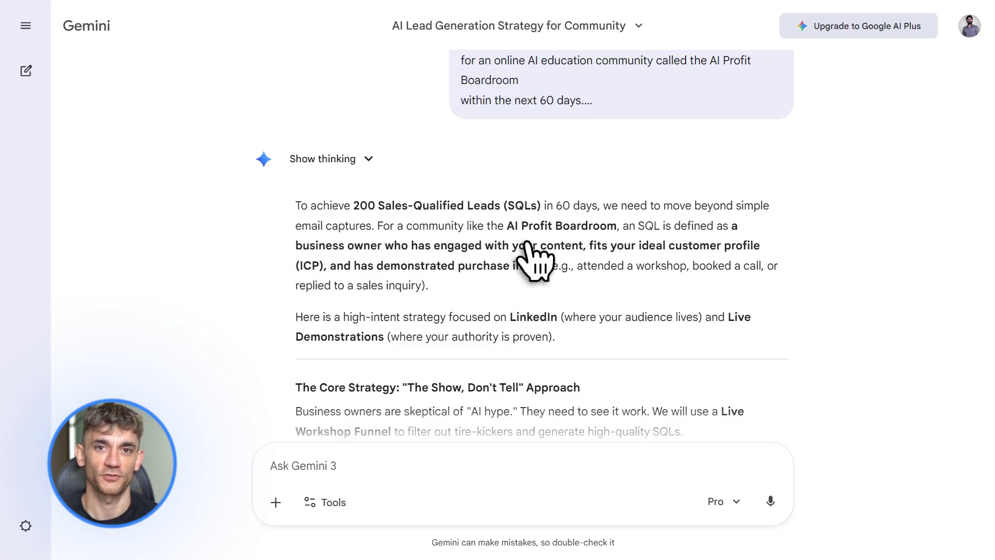
Read the strategy's SQL purchase-intent definition and Core Strategy explanation
scroll(534, 259, "down", 1)
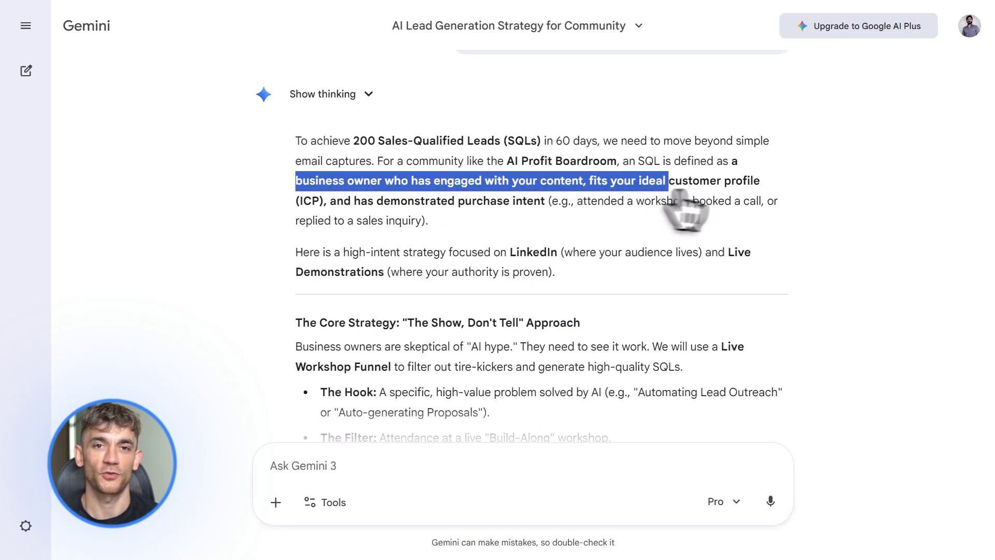
left_click_drag(296, 201, 546, 207)
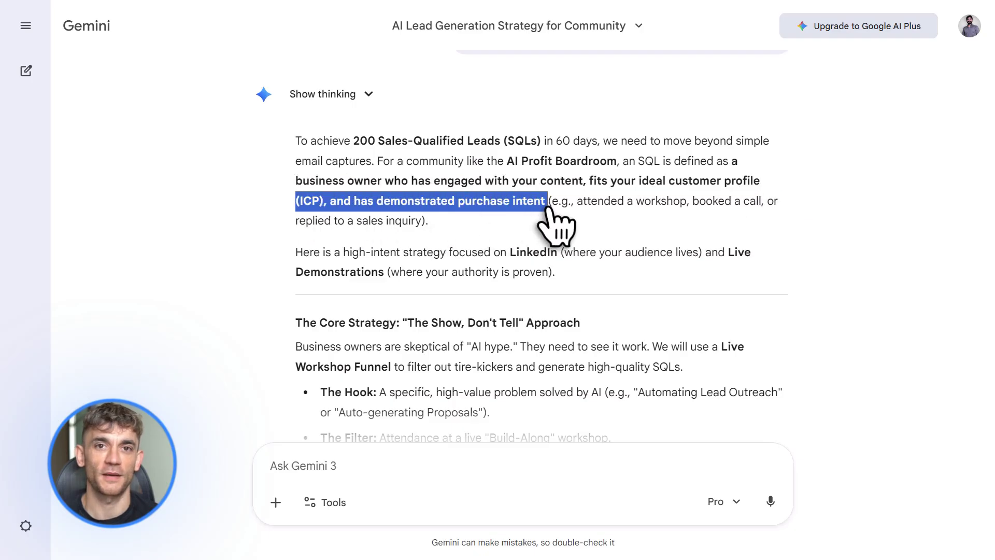
scroll(581, 212, "down", 2)
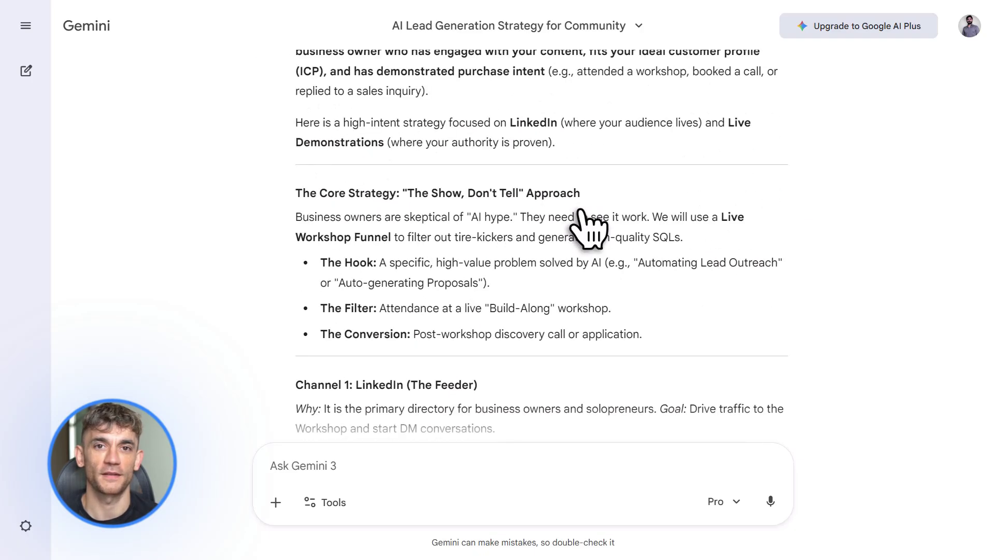
scroll(580, 217, "up", 2)
left_click_drag(383, 346, 382, 377)
left_click_drag(296, 367, 677, 382)
left_click(498, 309)
scroll(498, 311, "down", 2)
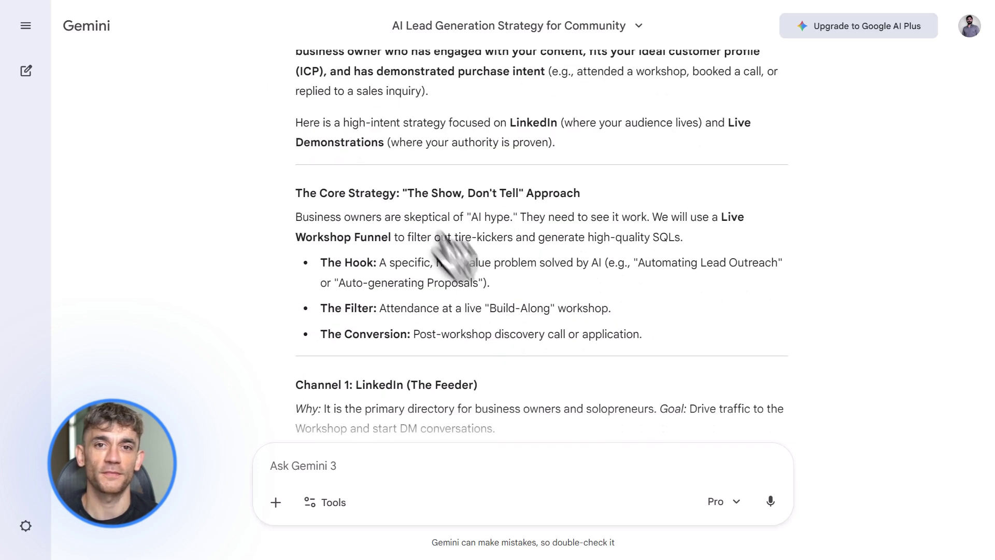
left_click(497, 331)
scroll(500, 333, "down", 1)
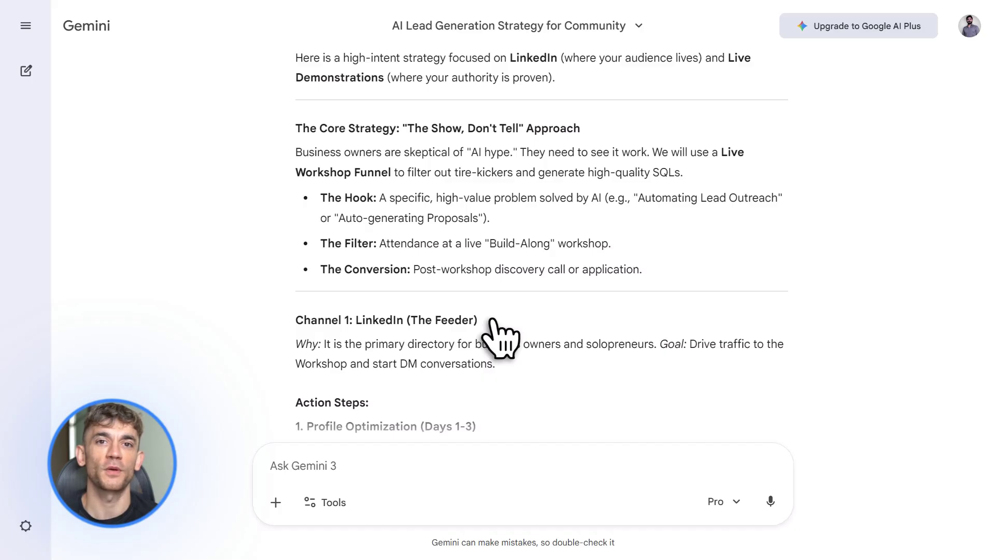
scroll(499, 337, "down", 2)
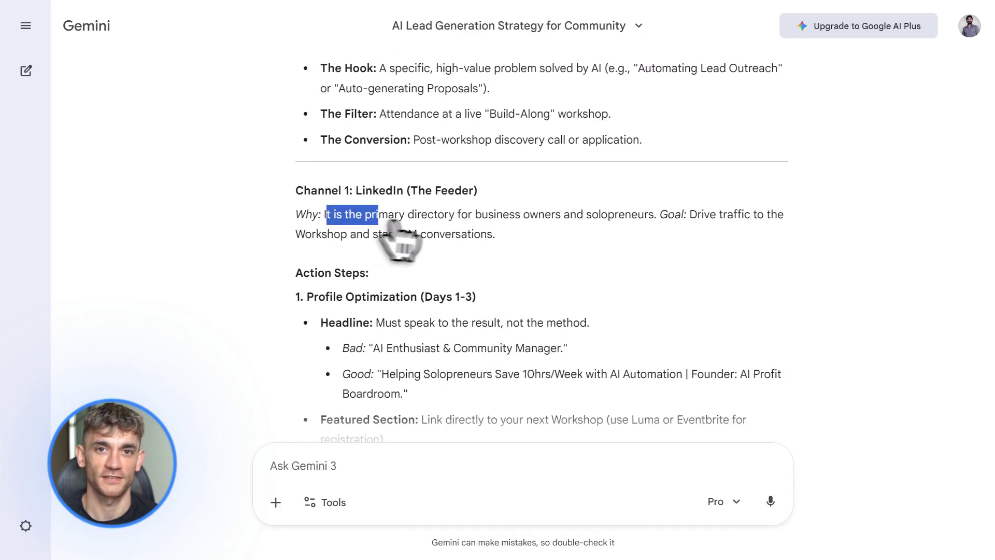
Review the LinkedIn channel rationale, the Hand-Raiser tactic and its sample DM message
left_click_drag(779, 214, 355, 256)
left_click(526, 251)
scroll(518, 249, "down", 2)
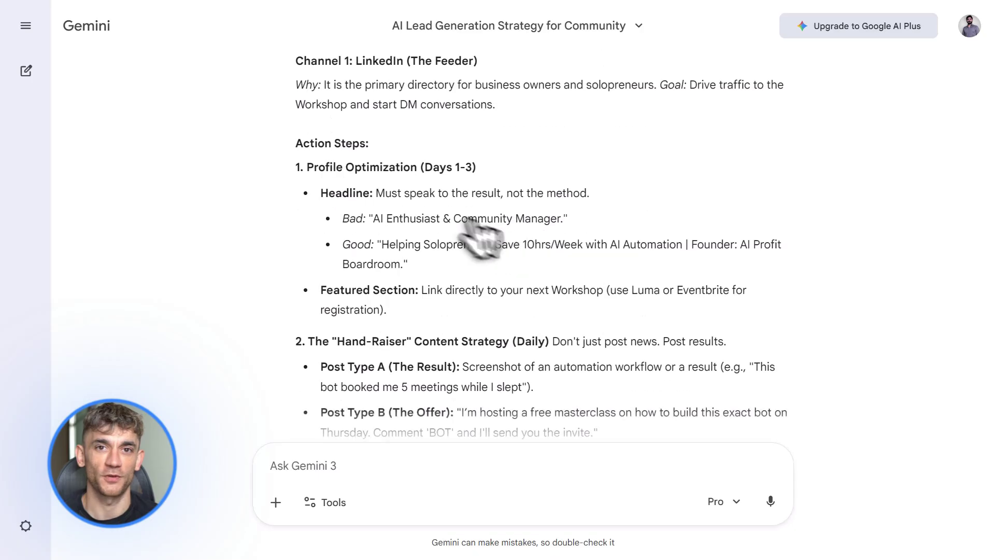
scroll(489, 191, "down", 1)
scroll(493, 196, "down", 2)
scroll(518, 207, "up", 1)
left_click(750, 220)
scroll(409, 284, "down", 2)
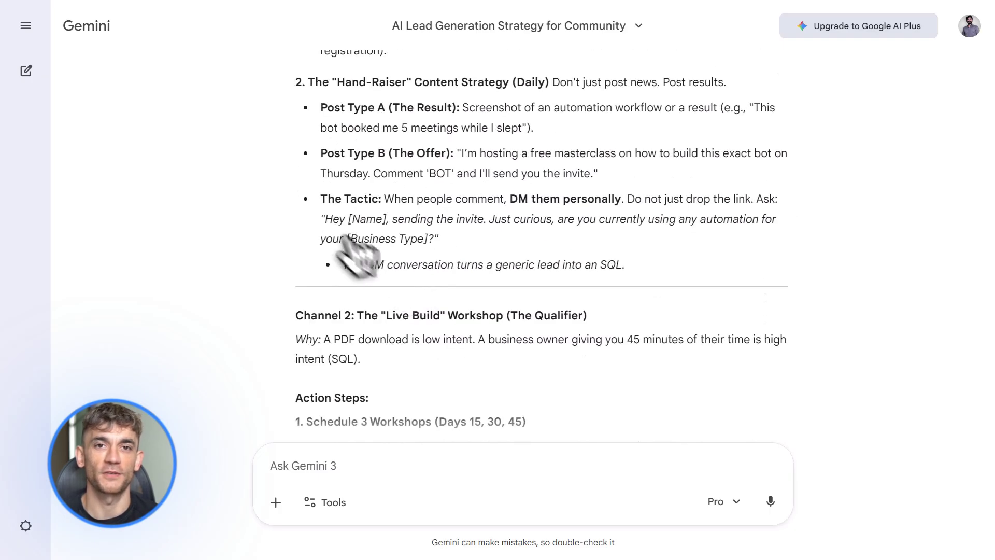
triple_click(328, 220)
left_click(456, 238)
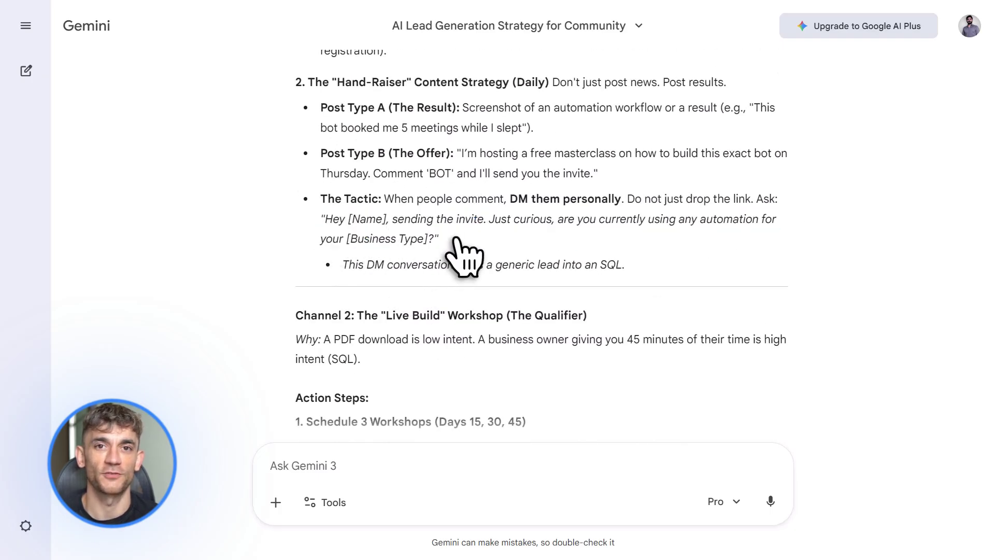
Review the follow-up offer, the workshop script and its Why explanation
scroll(456, 239, "down", 7)
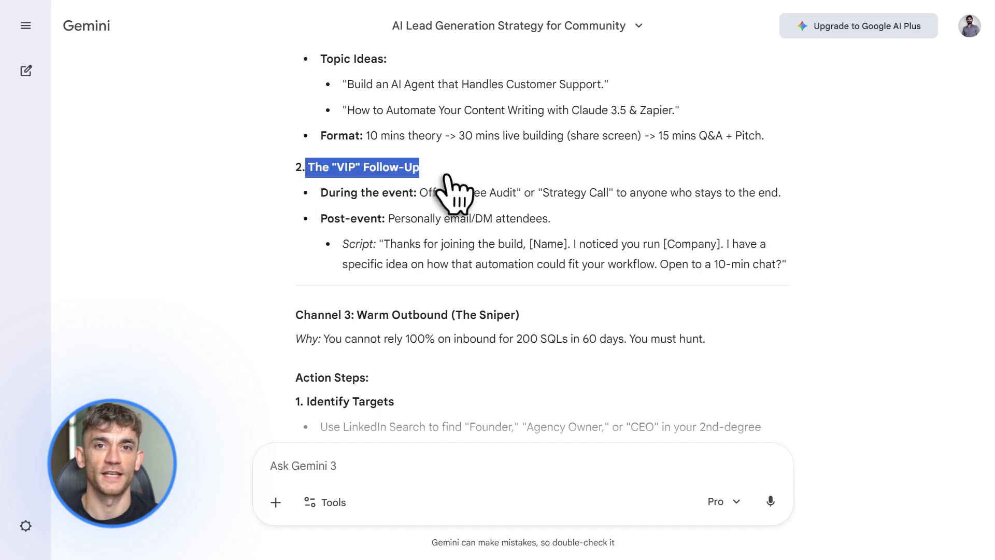
left_click(788, 197)
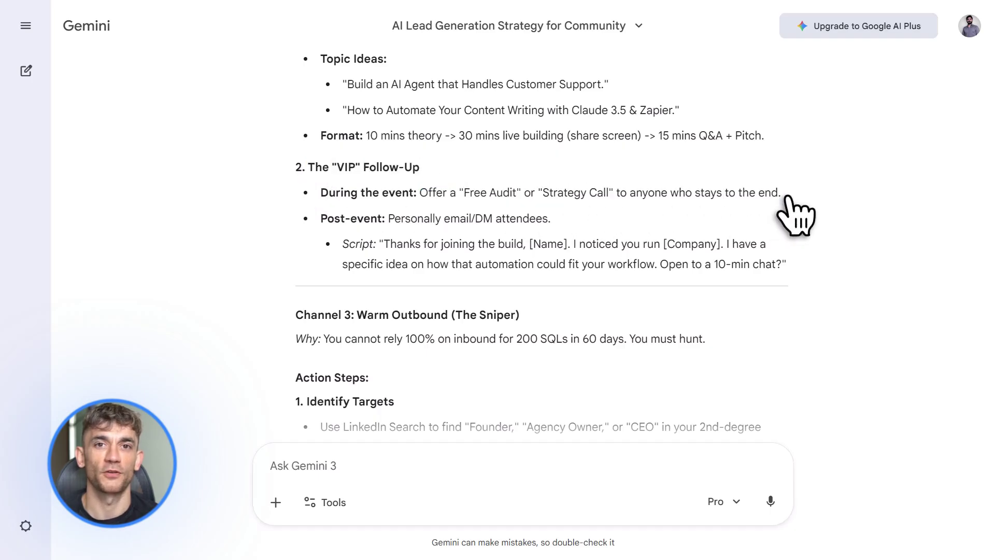
left_click_drag(371, 261, 795, 256)
left_click(582, 311)
scroll(518, 311, "down", 2)
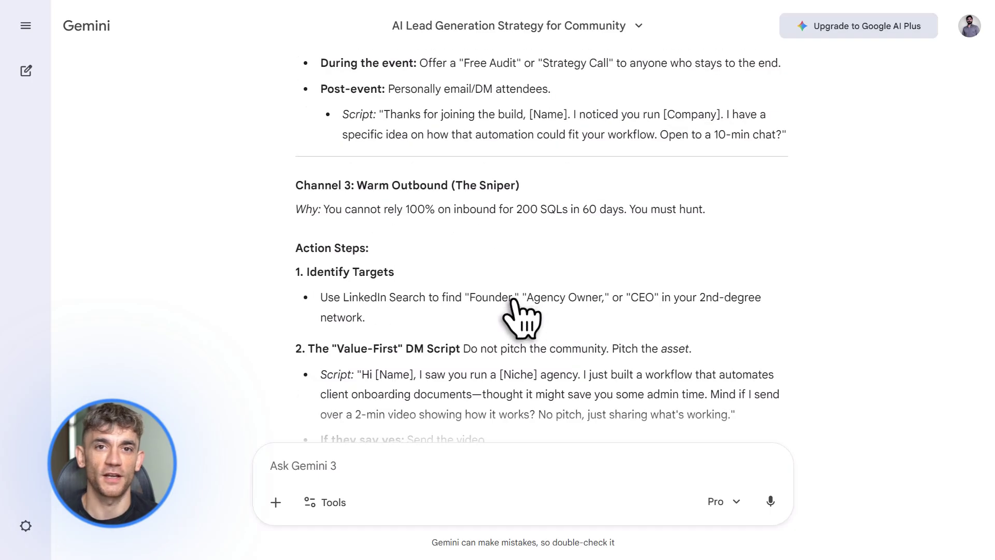
left_click_drag(303, 209, 744, 228)
left_click(655, 271)
scroll(655, 271, "down", 4)
Read past Phase 1 to the metrics table and 200-SQL formula, then start a new chat showing tools
left_click(492, 289)
scroll(493, 296, "down", 7)
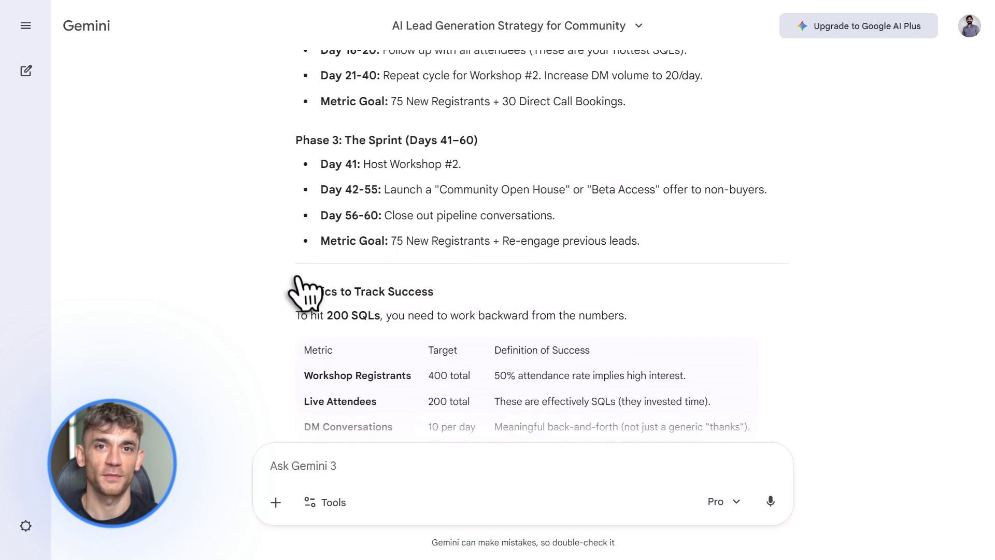
scroll(523, 298, "down", 5)
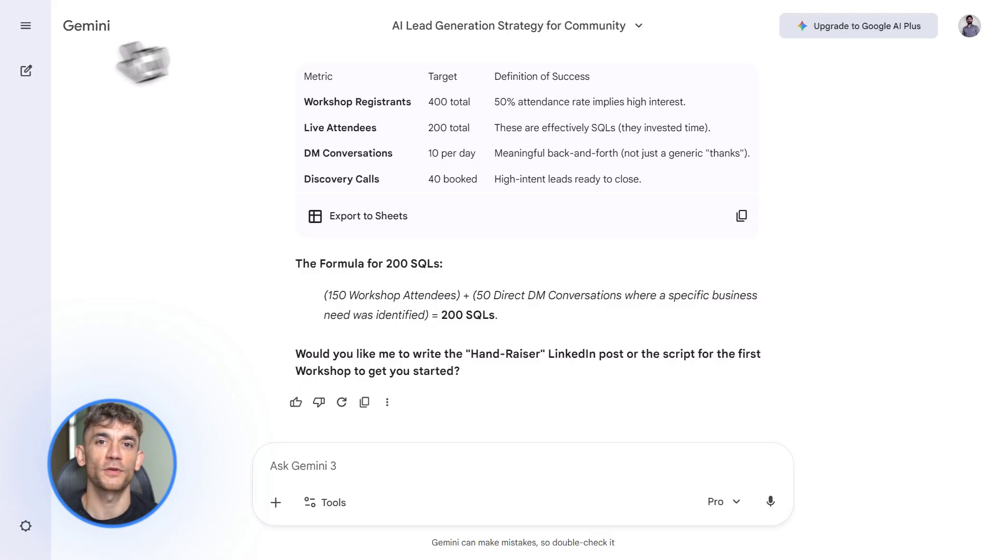
left_click(26, 70)
left_click(325, 299)
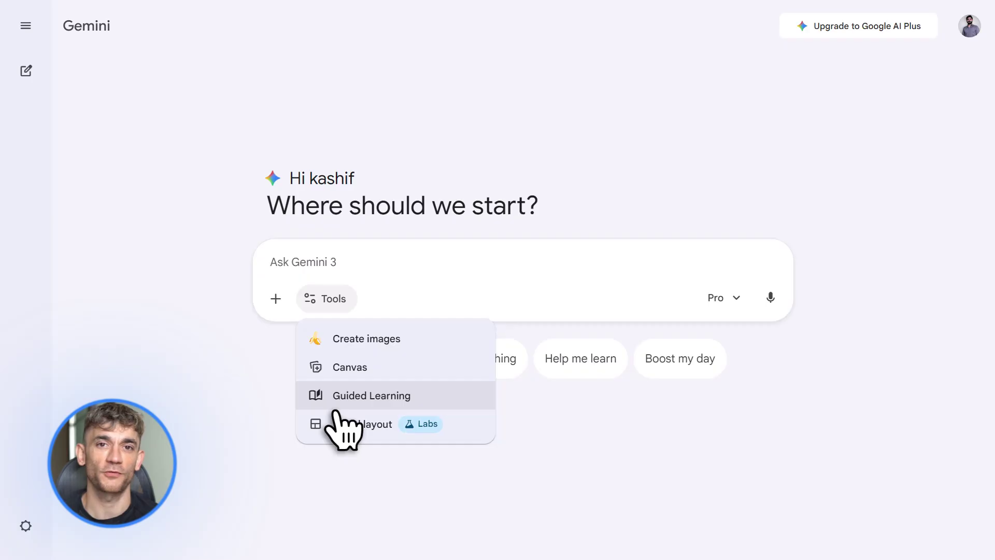
Run Deep Research on recent lead generation strategies for online education communities, approving its research plan
left_click(333, 306)
left_click(336, 341)
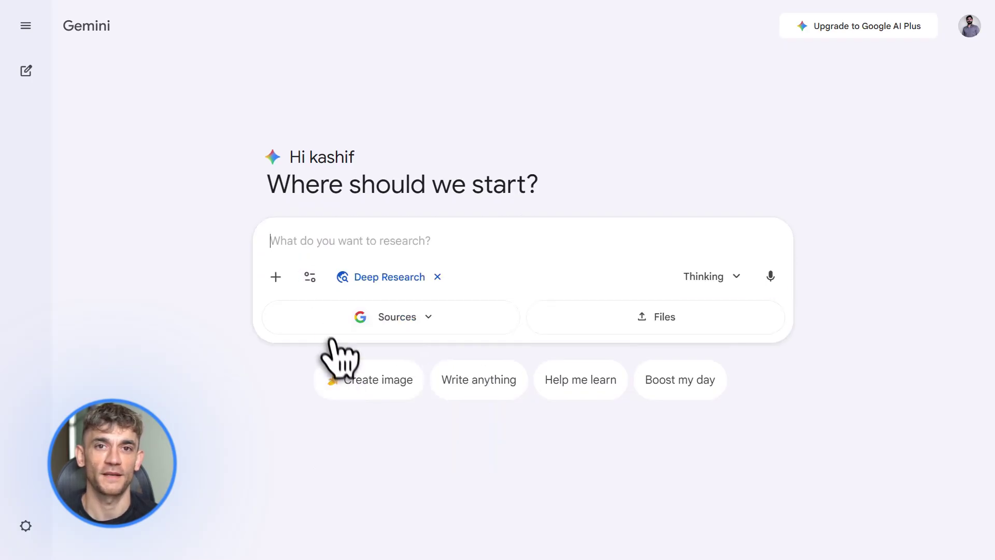
key("ctrl+v")
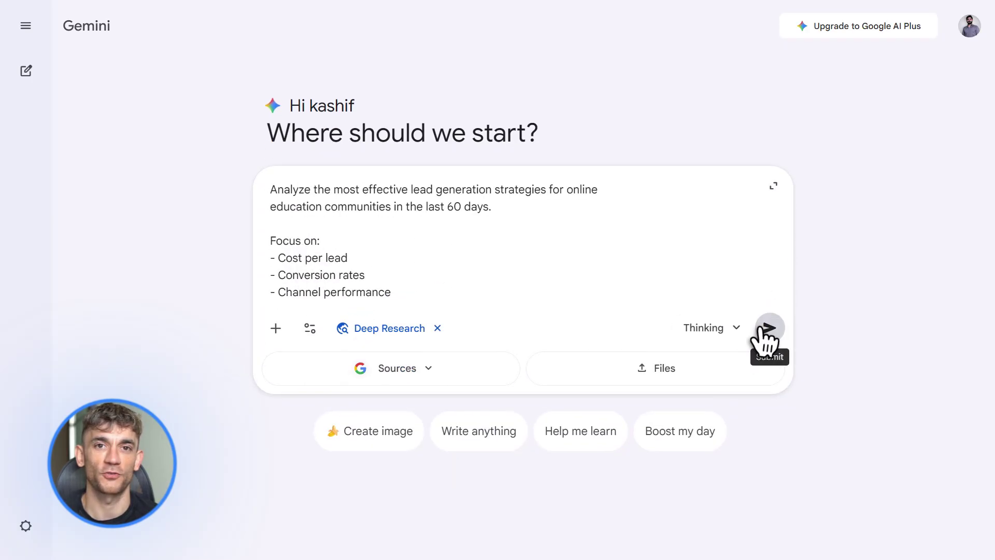
left_click(769, 328)
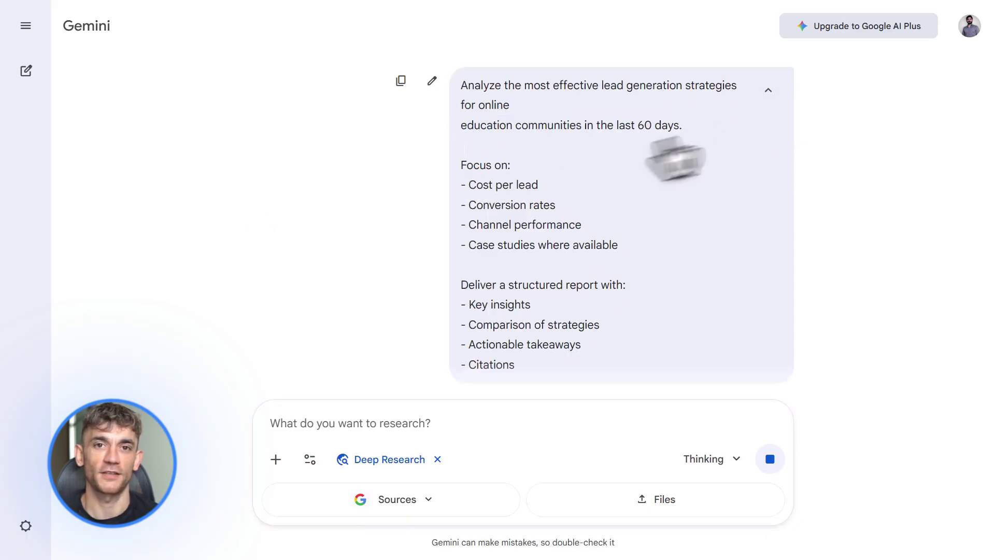
left_click(768, 91)
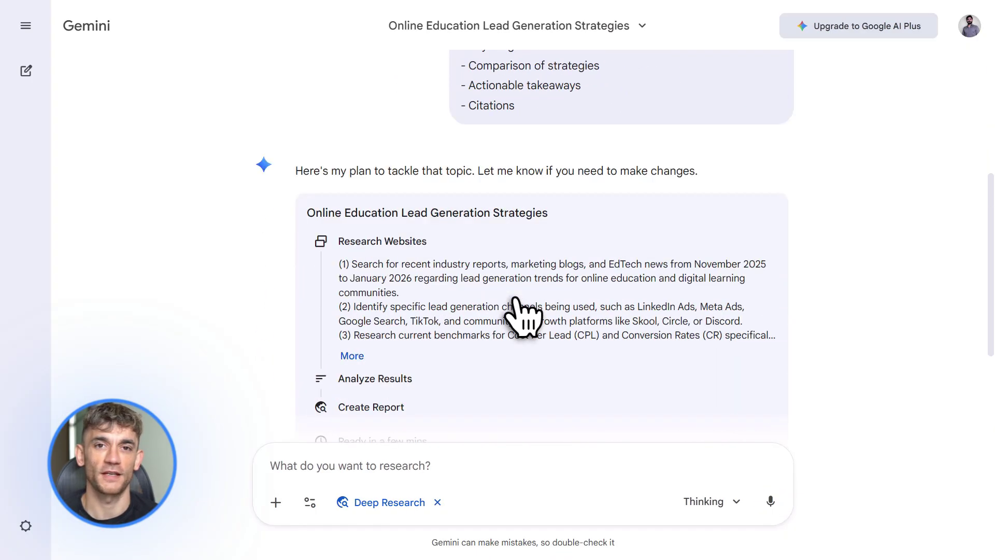
scroll(248, 311, "up", 3)
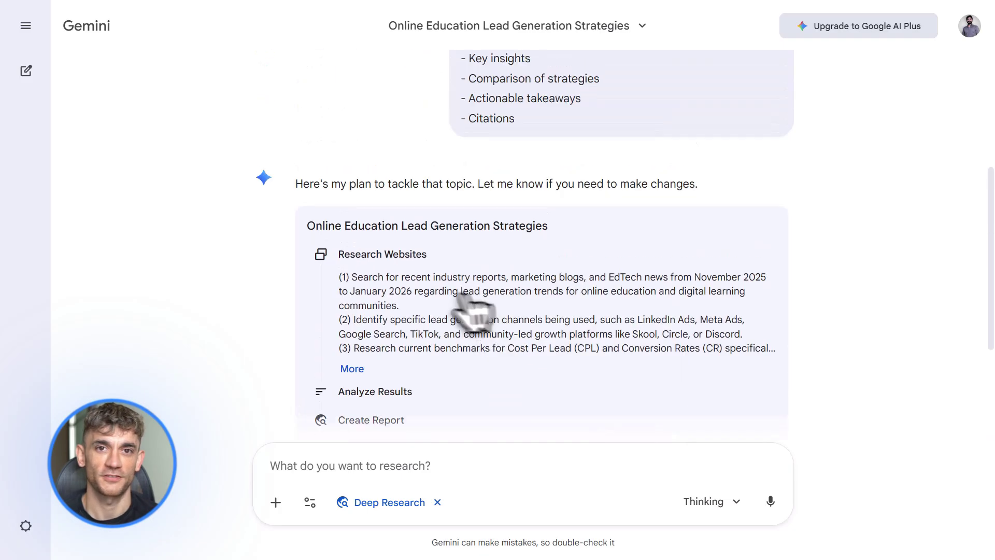
scroll(332, 269, "down", 4)
left_click(656, 387)
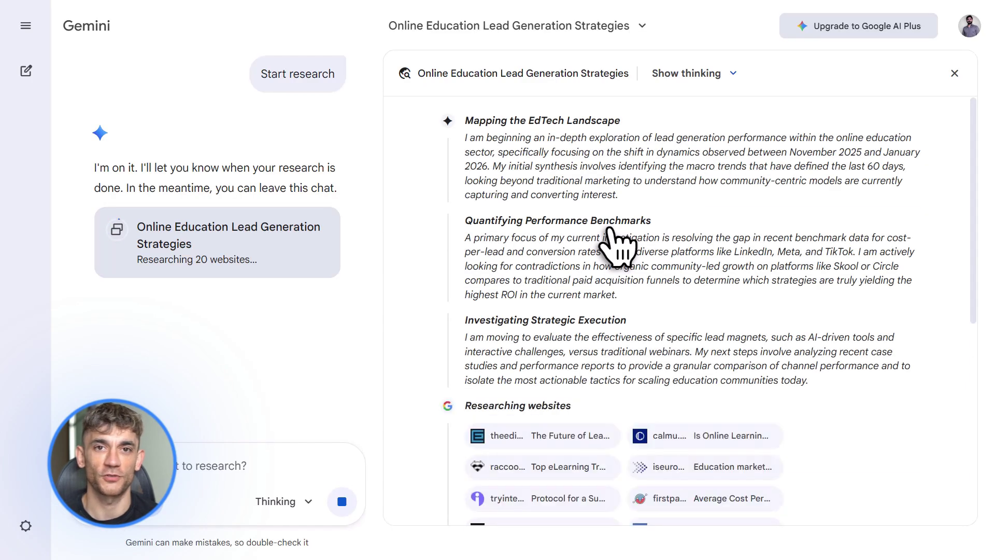
Open the 'Strategic Analysis of Lead Generation for Online Education Communities' report at its financial benchmarks table
scroll(616, 244, "down", 4)
scroll(611, 332, "down", 4)
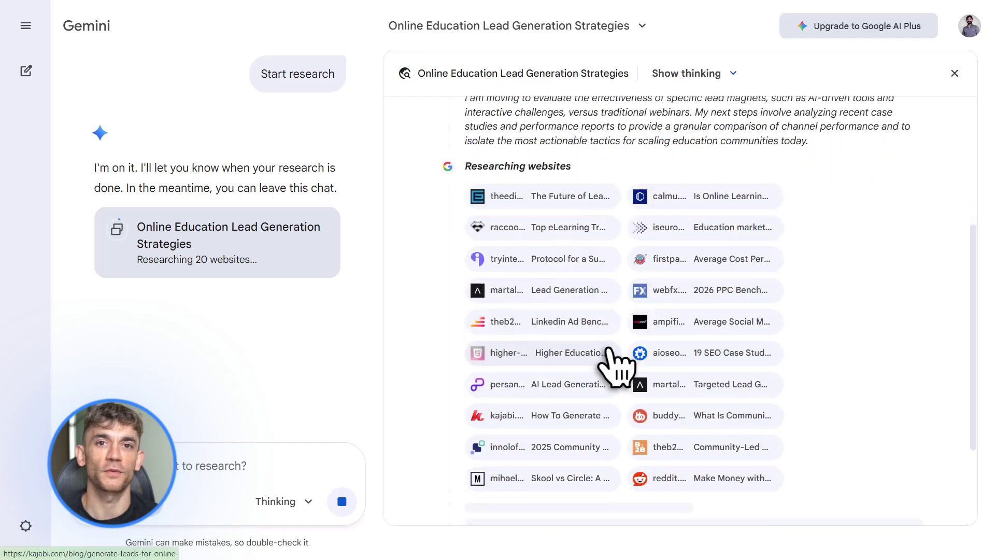
scroll(614, 365, "up", 7)
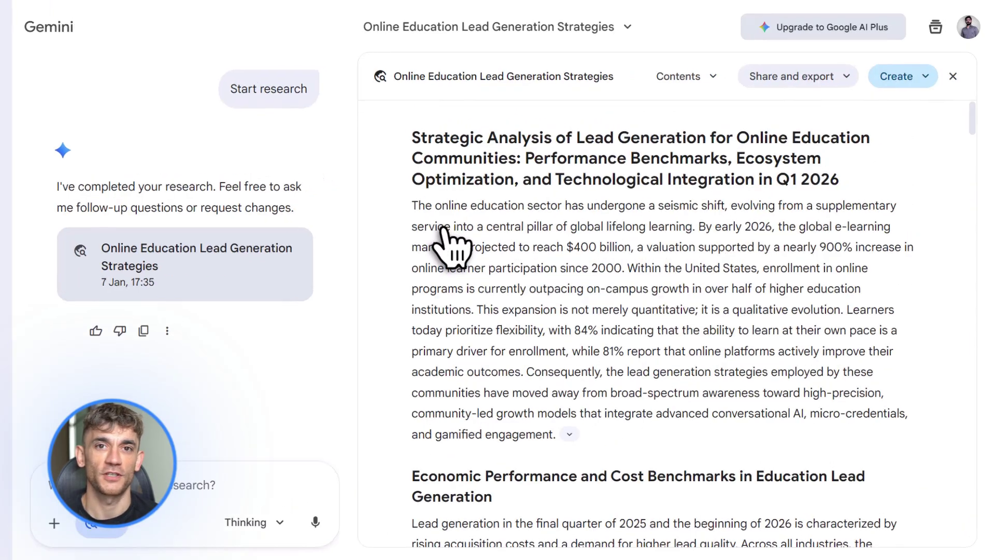
left_click_drag(413, 137, 849, 155)
left_click_drag(412, 158, 864, 161)
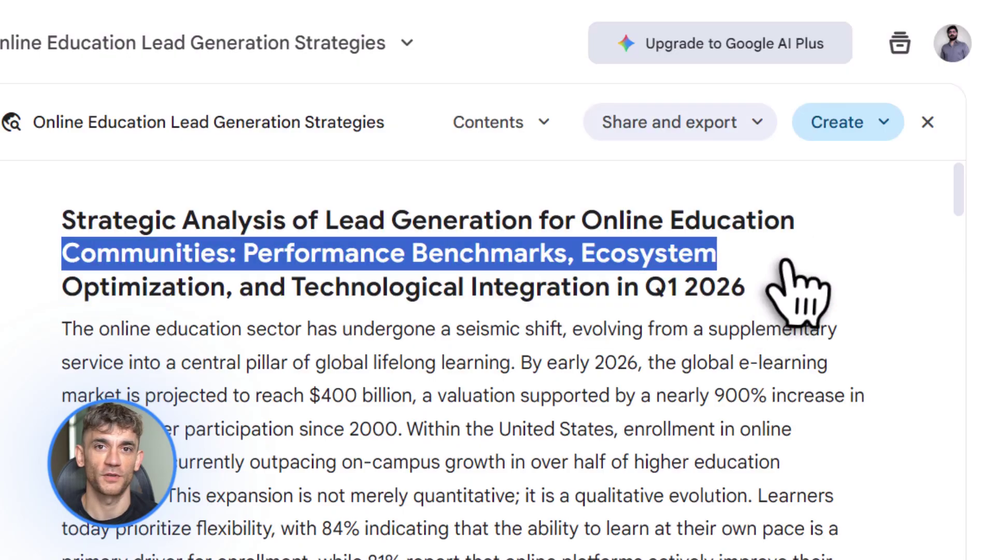
left_click_drag(65, 287, 819, 298)
scroll(513, 464, "down", 10)
left_click_drag(62, 240, 624, 248)
Move past the TikTok benchmarks and Skool vs. Circle tables to the Webinar Performance metrics section
left_click(624, 248)
scroll(439, 481, "down", 6)
scroll(451, 510, "down", 15)
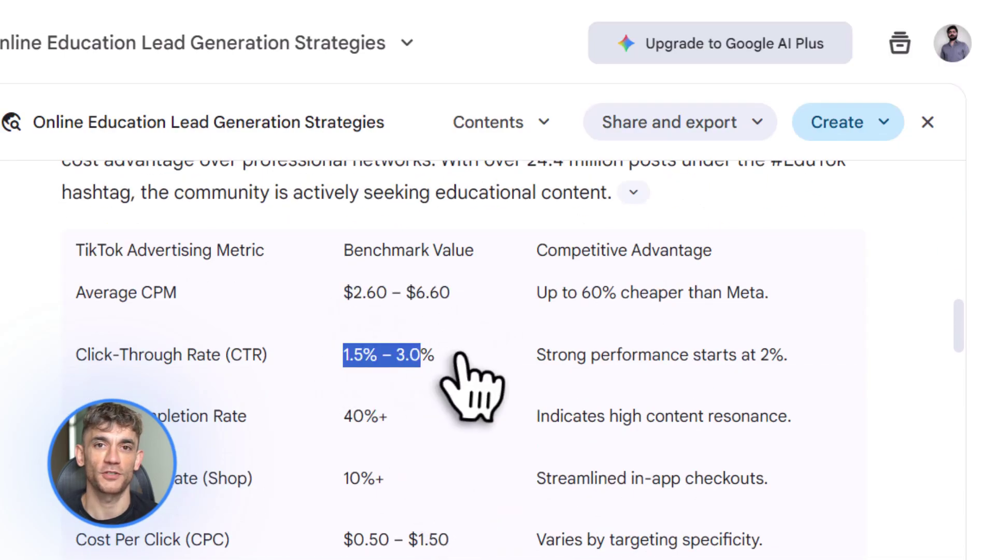
left_click_drag(343, 477, 389, 477)
left_click_drag(341, 538, 450, 539)
left_click(509, 548)
scroll(461, 557, "down", 12)
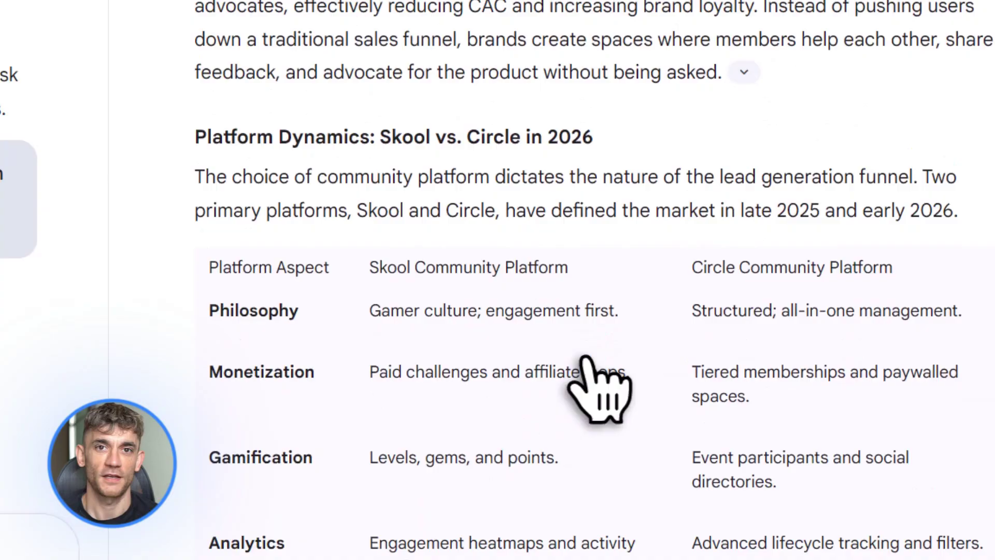
scroll(596, 386, "down", 15)
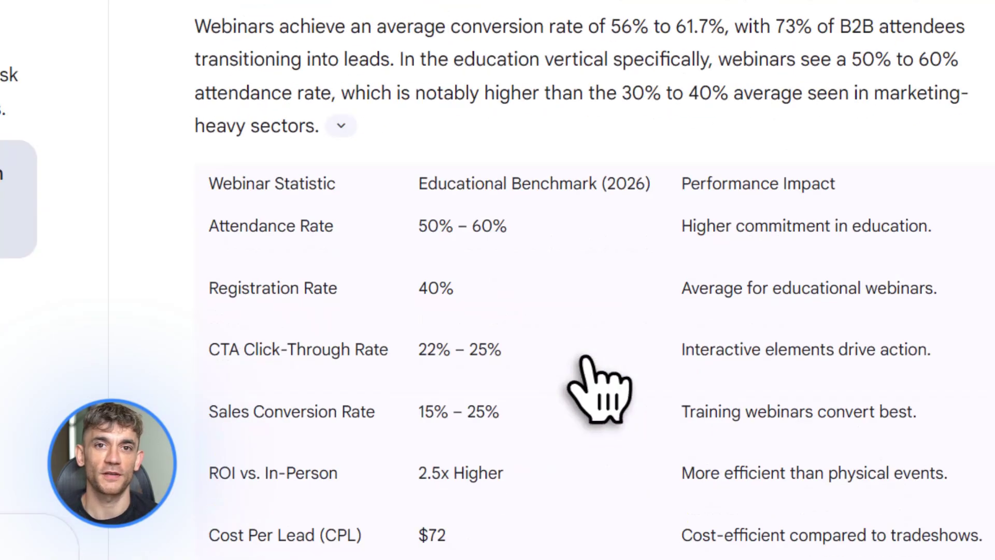
left_click_drag(464, 215, 573, 220)
left_click(493, 211)
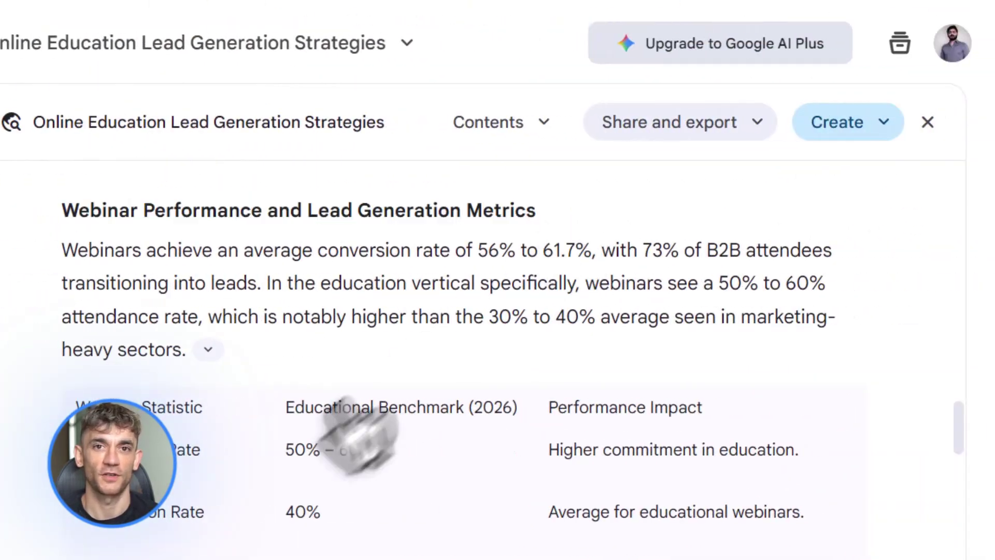
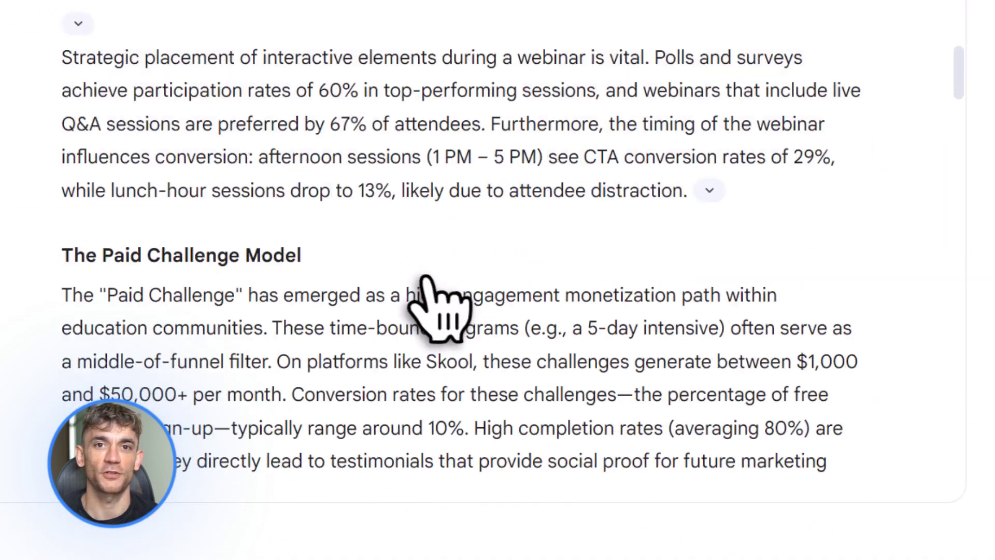
Read through the lead-generation report's middle sections, including the case studies, clearing stray text selections
scroll(440, 305, "up", 5)
left_click_drag(88, 493, 765, 493)
left_click(518, 303)
scroll(518, 303, "down", 20)
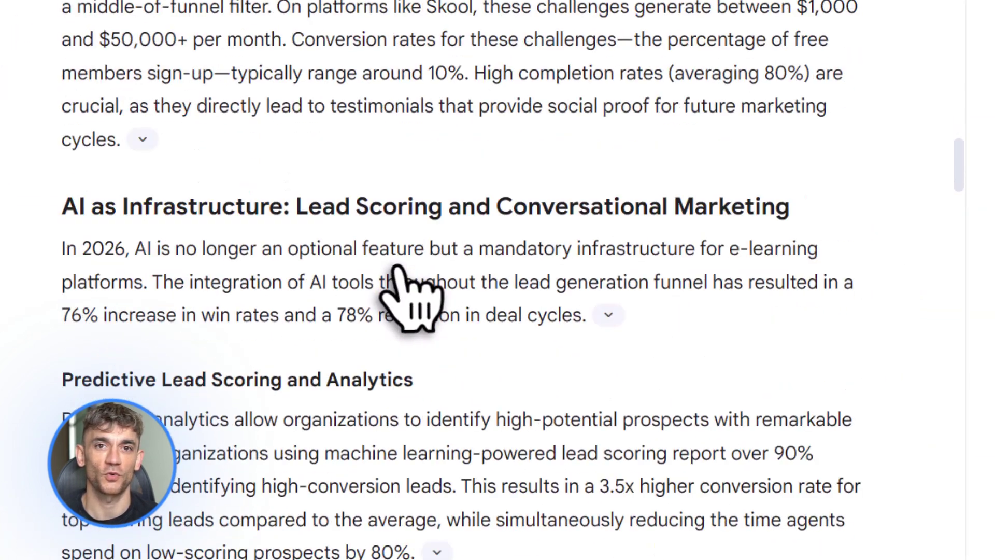
Scroll through the report's conclusion and sources, ending on the AI Profit Boardroom About page
scroll(397, 268, "down", 15)
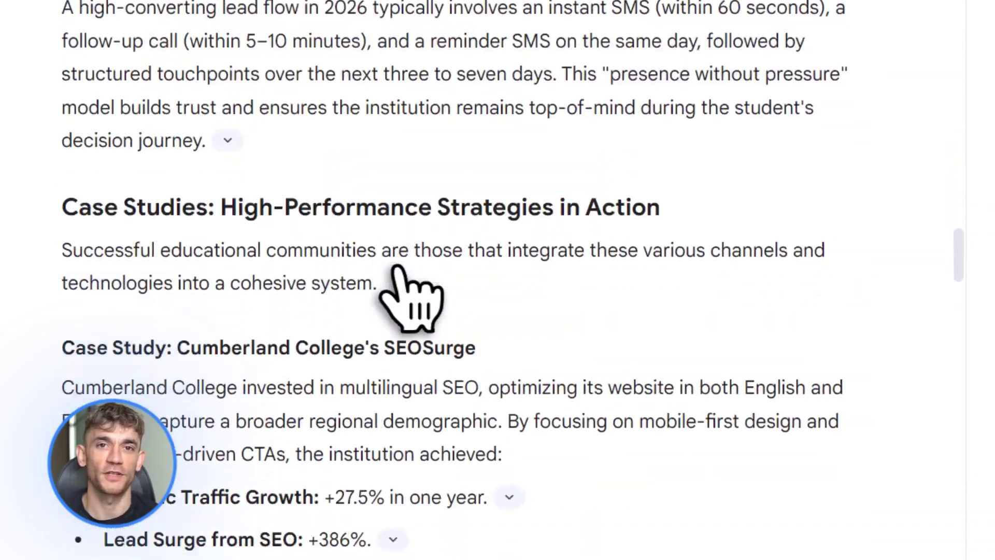
left_click_drag(62, 218, 716, 217)
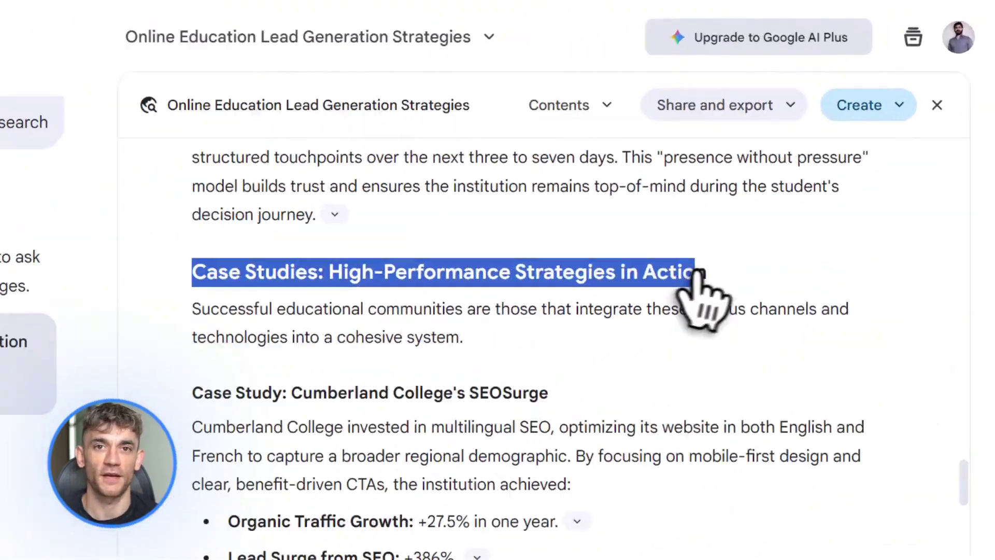
left_click(694, 275)
scroll(694, 274, "down", 20)
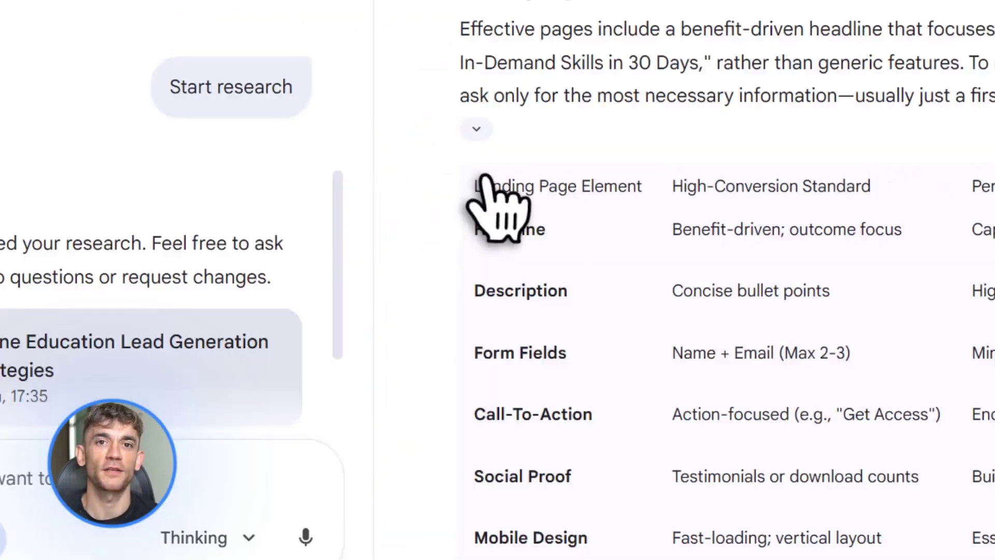
scroll(518, 191, "down", 20)
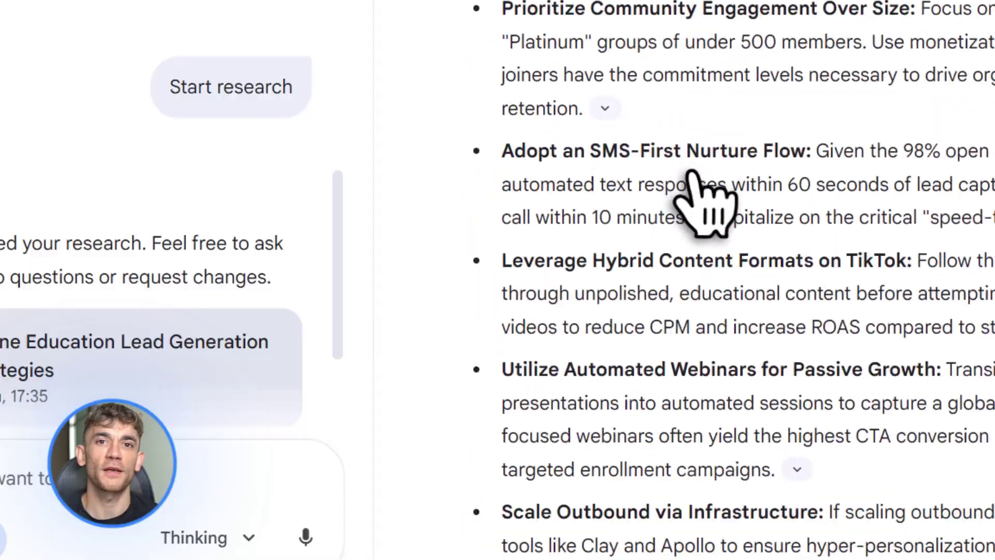
scroll(682, 178, "up", 3)
scroll(683, 179, "down", 10)
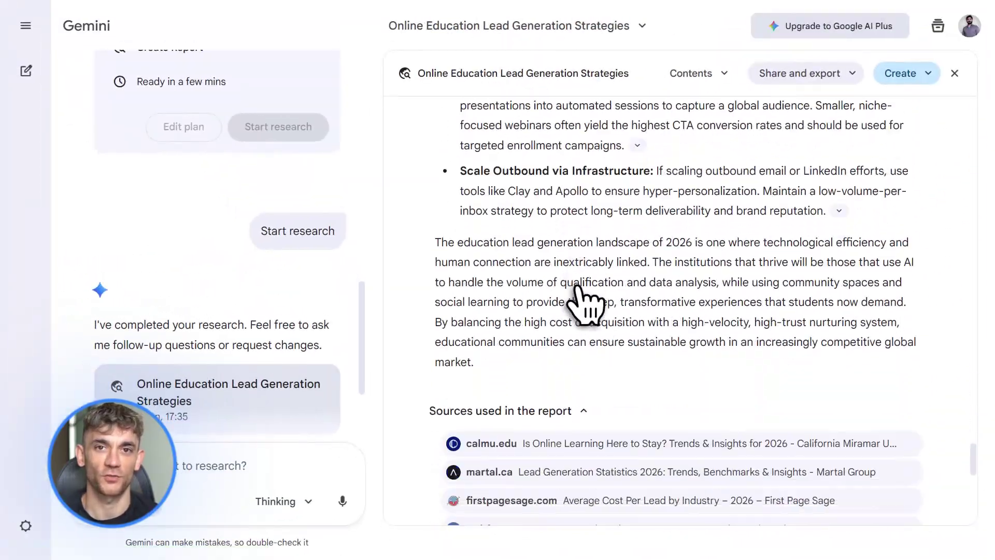
scroll(683, 178, "up", 10)
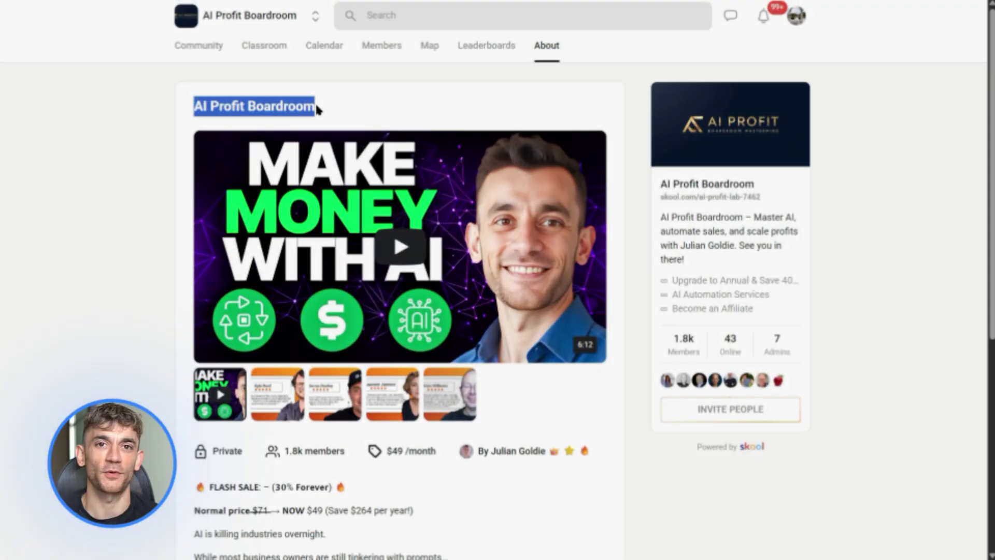
left_click(316, 103)
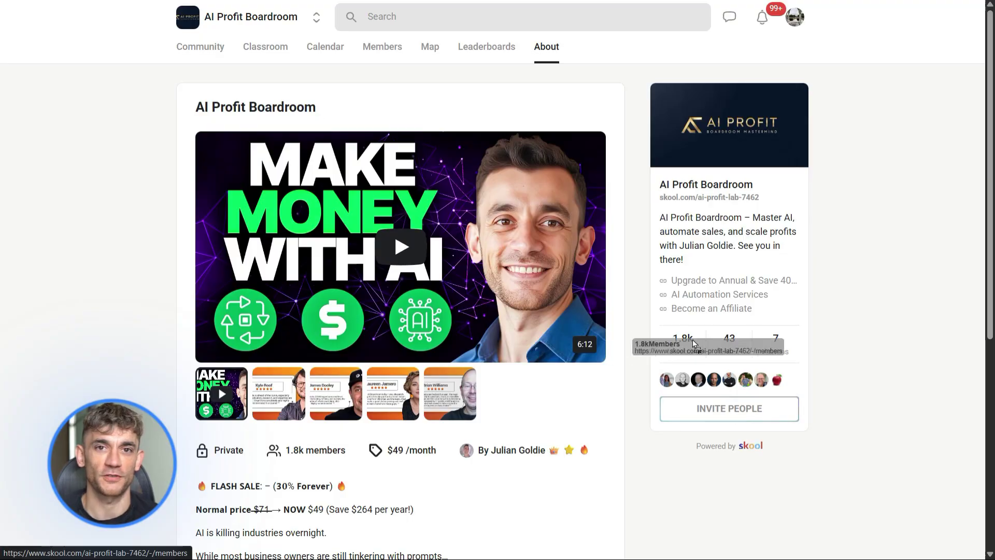
Browse the AI Profit Boardroom About page and Community post feed, then view its Classroom
scroll(611, 372, "down", 6)
scroll(612, 372, "up", 7)
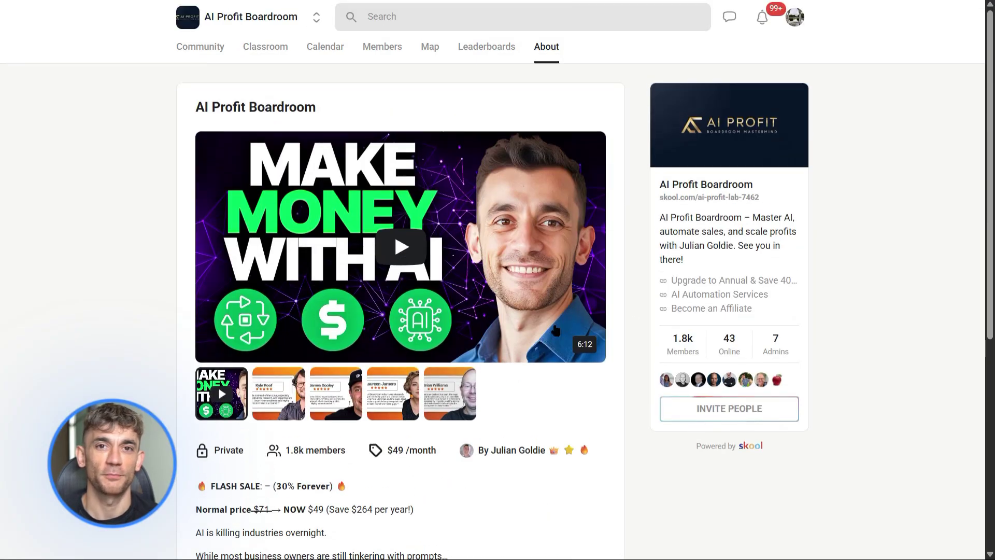
left_click(217, 58)
scroll(633, 300, "down", 9)
scroll(633, 301, "up", 7)
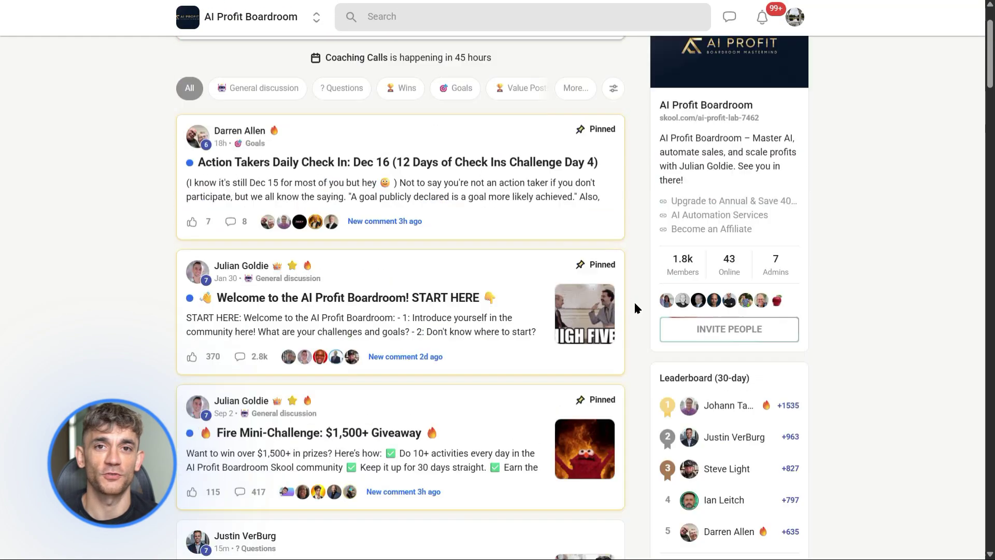
scroll(633, 303, "up", 2)
left_click(282, 58)
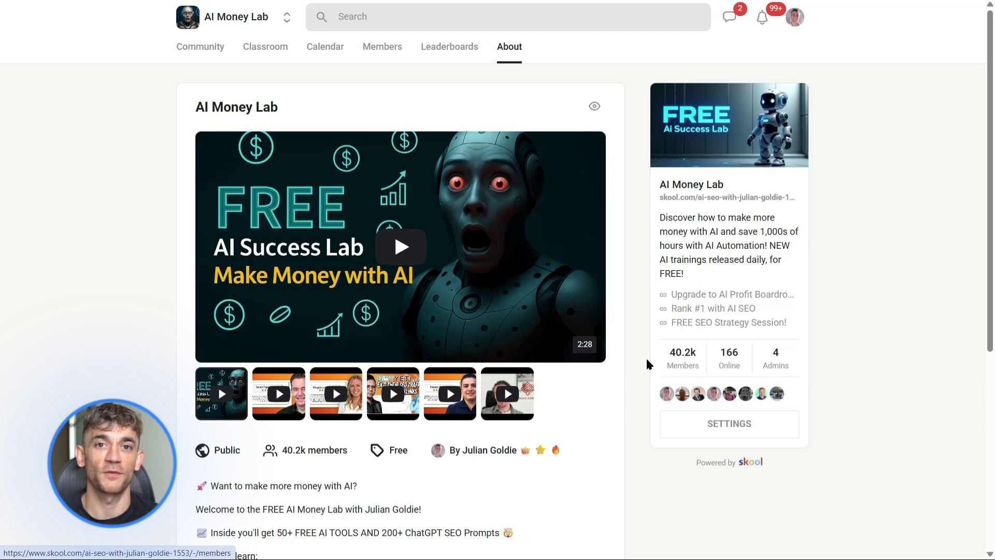
Look over the AI Money Lab About page and scroll through its Community post feed
scroll(492, 359, "down", 7)
scroll(493, 359, "up", 7)
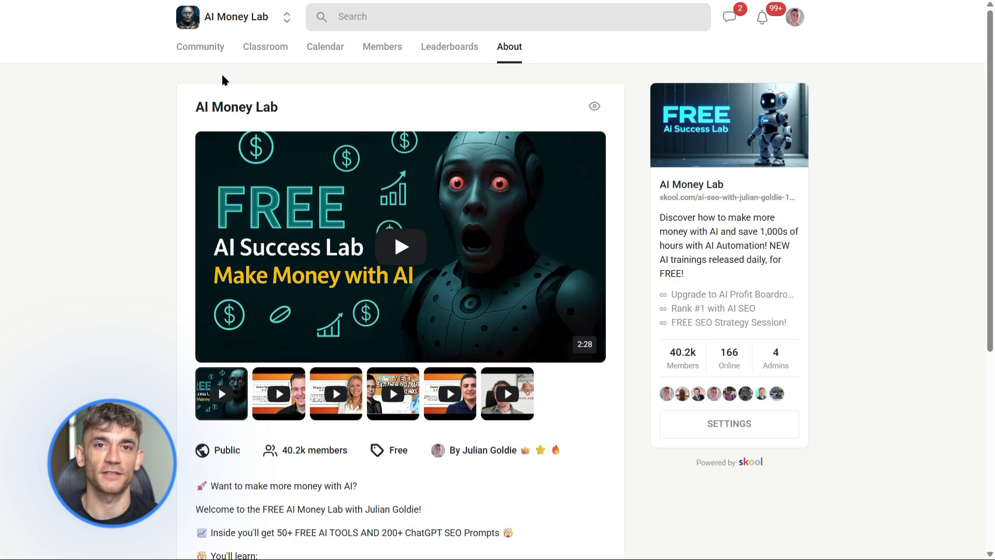
left_click(208, 58)
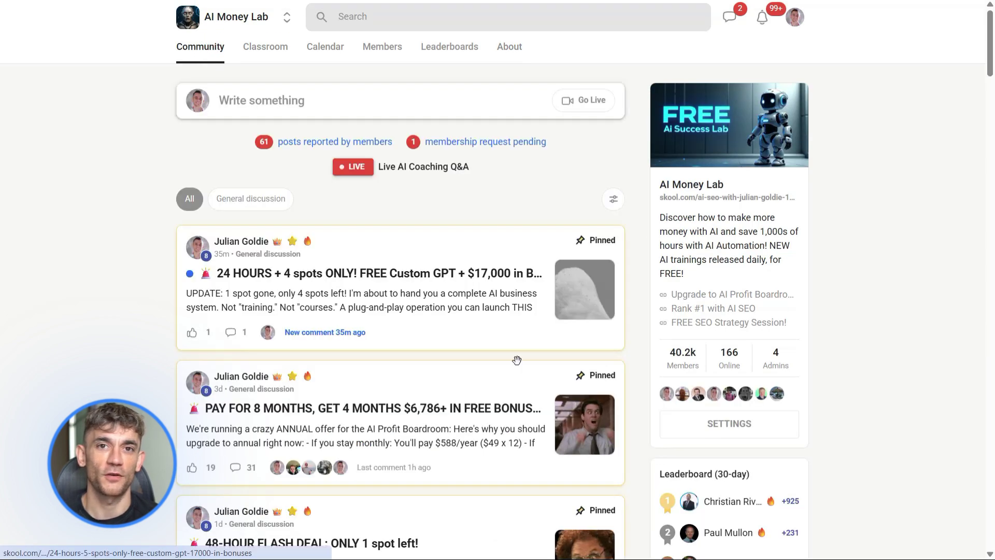
scroll(515, 360, "down", 12)
scroll(516, 360, "down", 10)
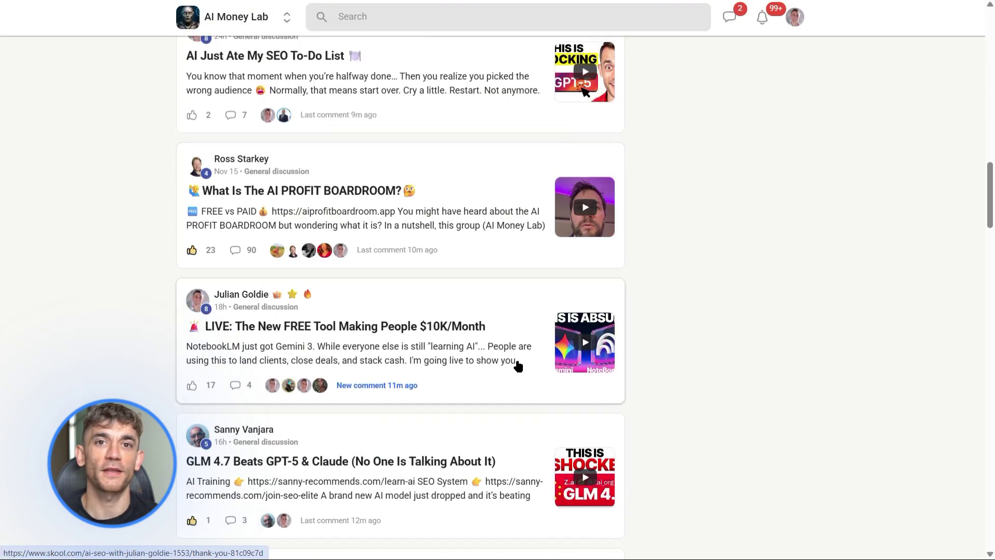
scroll(518, 366, "up", 15)
scroll(518, 366, "up", 5)
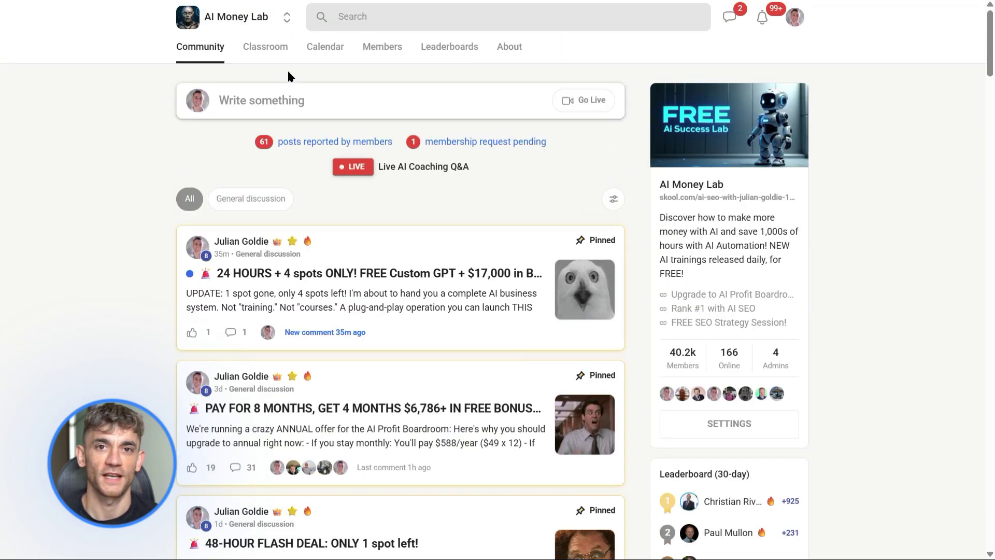
Scroll through the AI Money Lab Classroom's 17 courses and back to the top
left_click(281, 55)
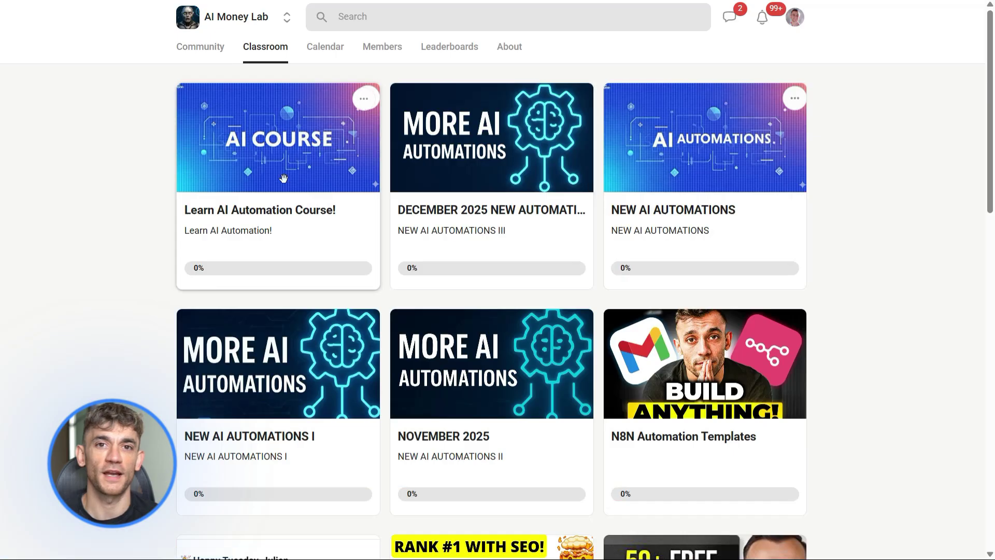
scroll(658, 257, "down", 15)
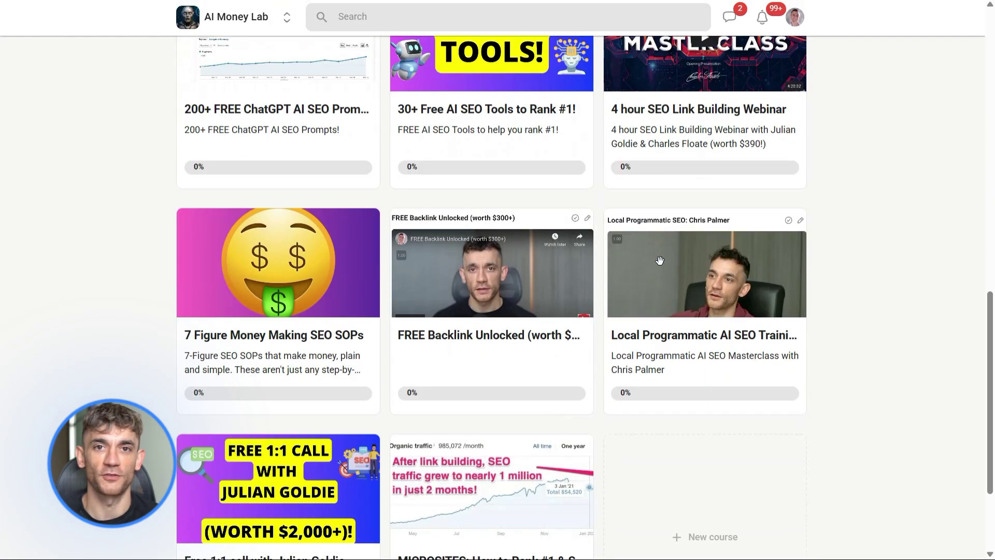
scroll(553, 302, "down", 1)
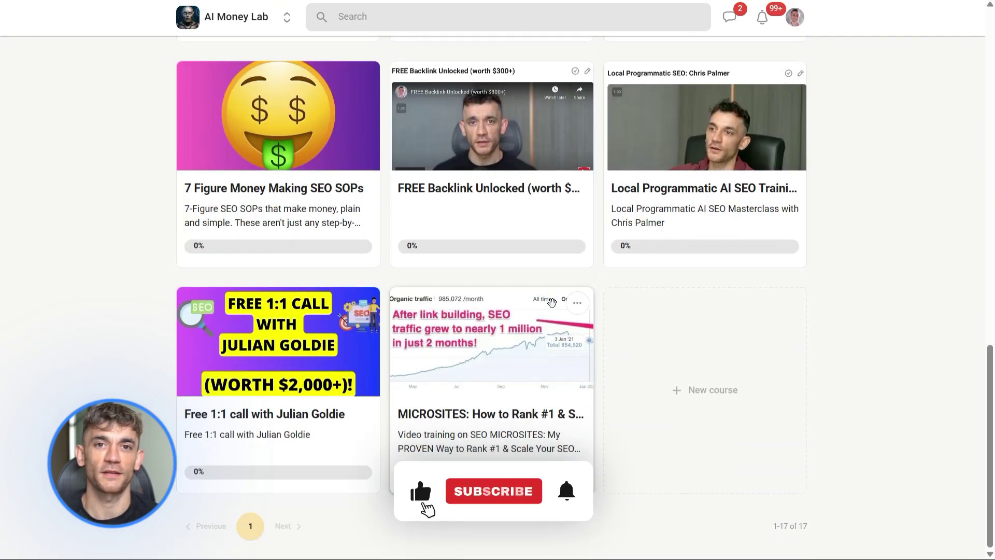
scroll(552, 301, "up", 3)
scroll(217, 319, "up", 10)
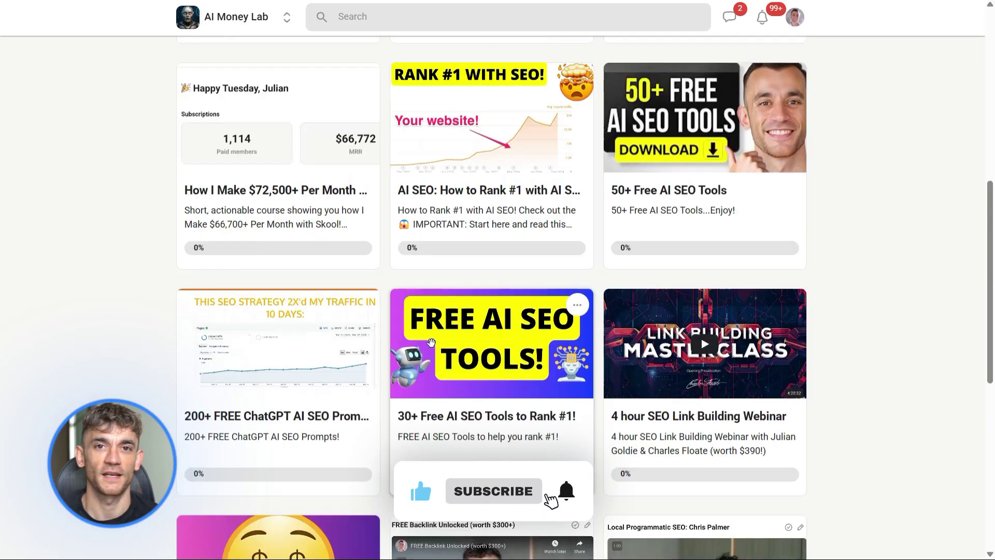
scroll(494, 286, "up", 6)
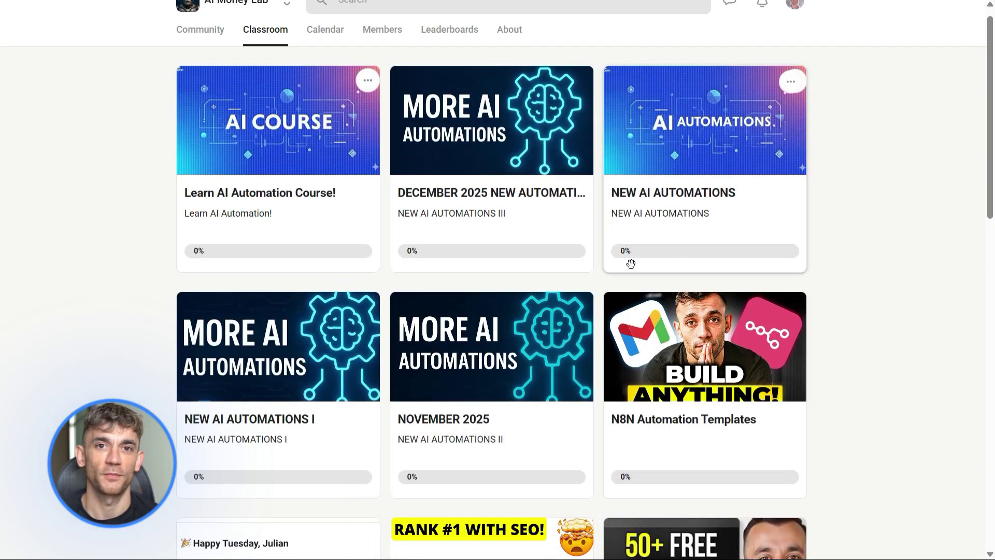